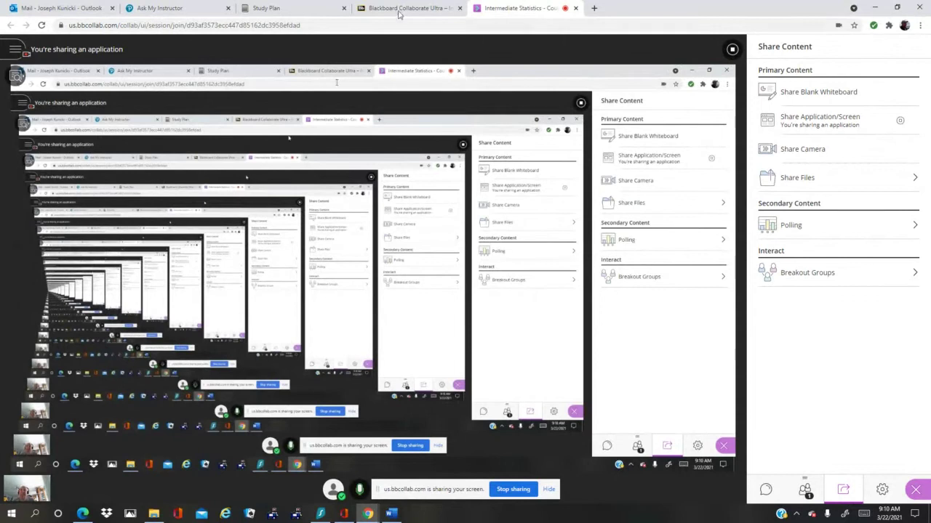
Step: Open Study Plan exercise 13.3.11-T on soda can amounts in a maximized practice window
left_click(318, 10)
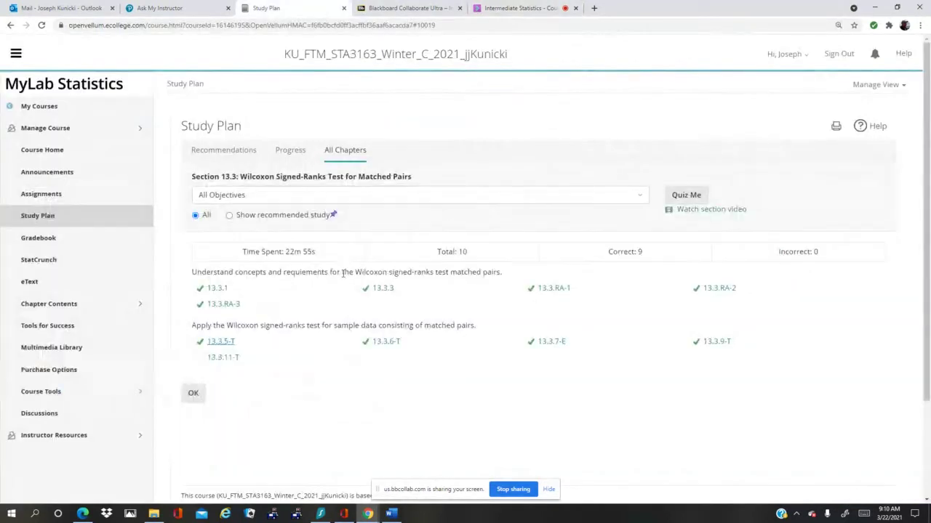
left_click(232, 361)
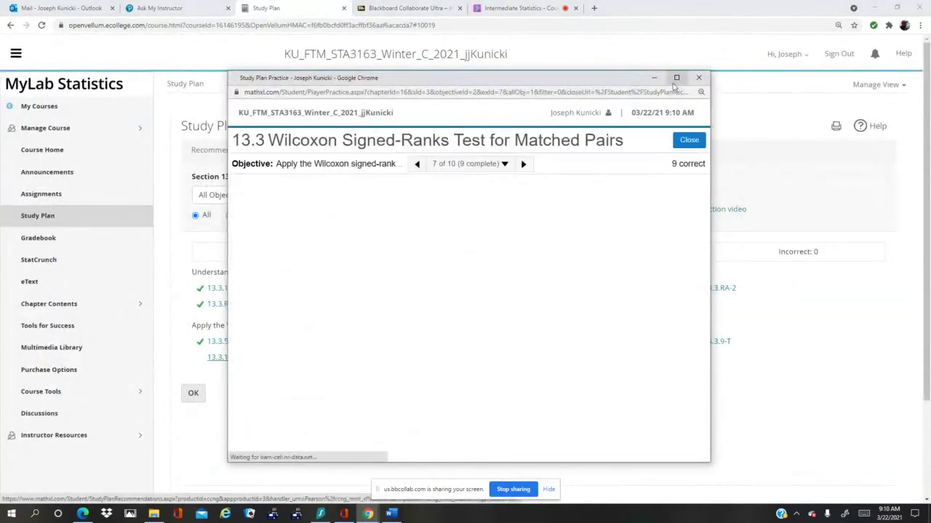
left_click(676, 77)
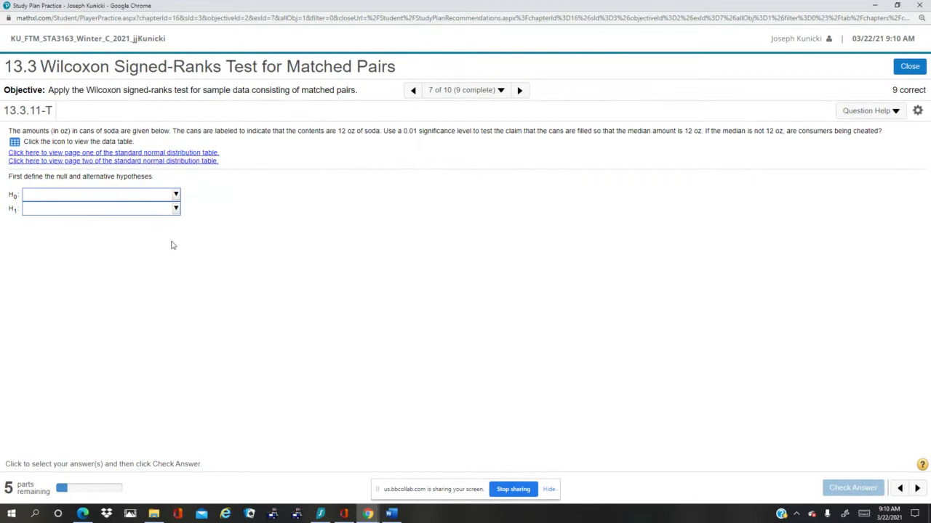
Step: Set H0 to median equal to 12 oz and H1 to not equal to 12 oz, and check
left_click(176, 196)
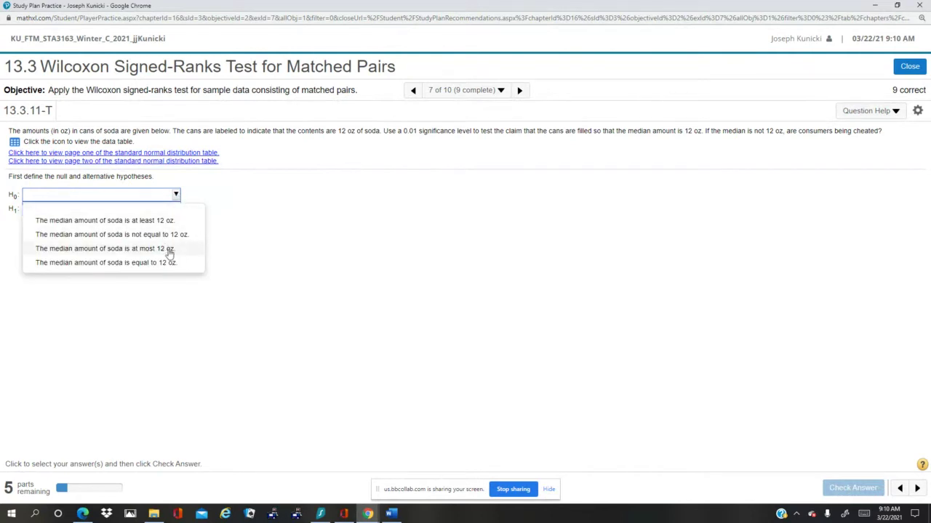
left_click(142, 266)
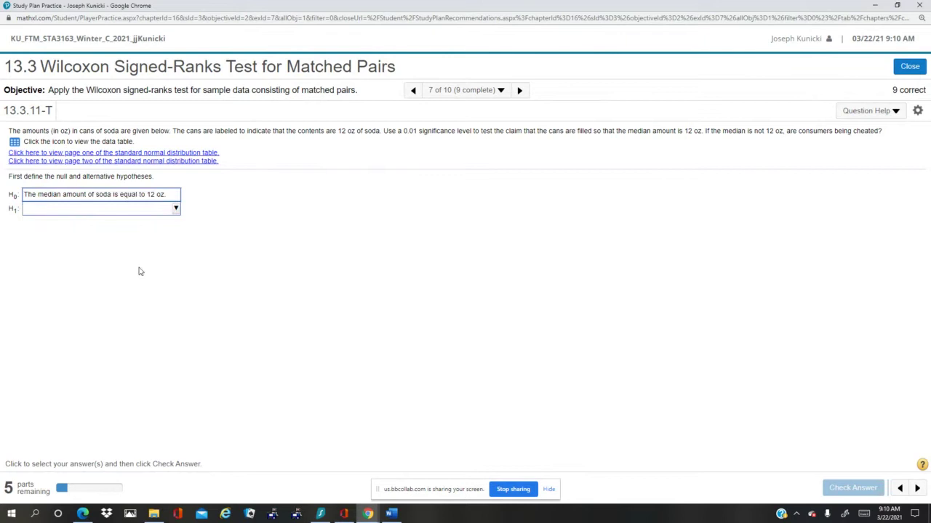
left_click(176, 210)
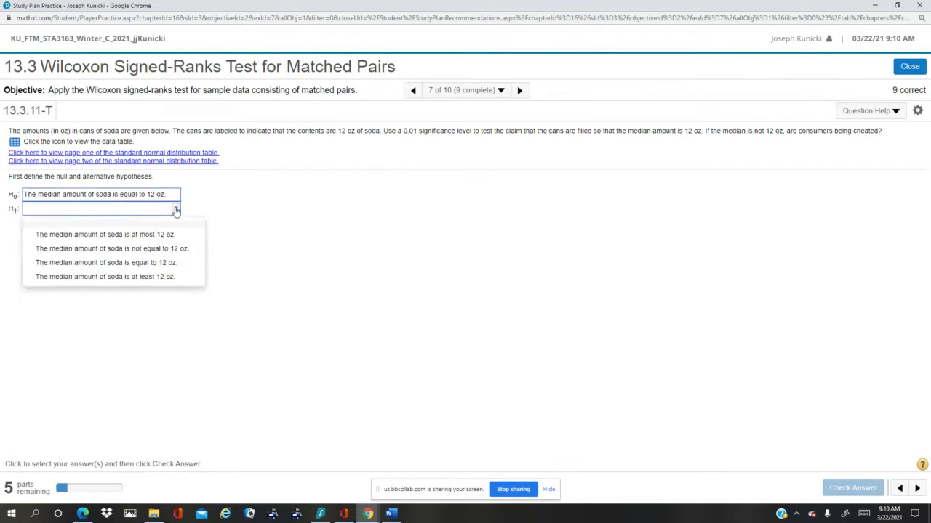
left_click(164, 250)
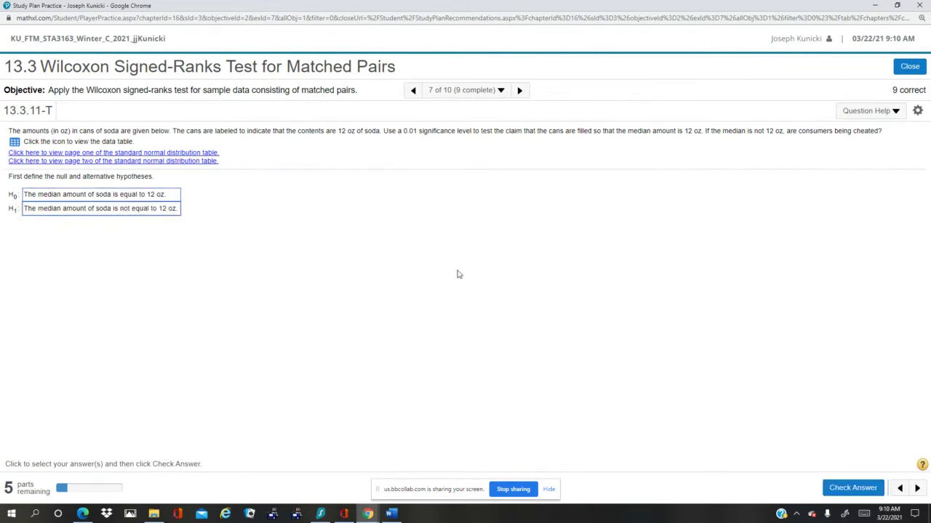
left_click(852, 489)
left_click(465, 318)
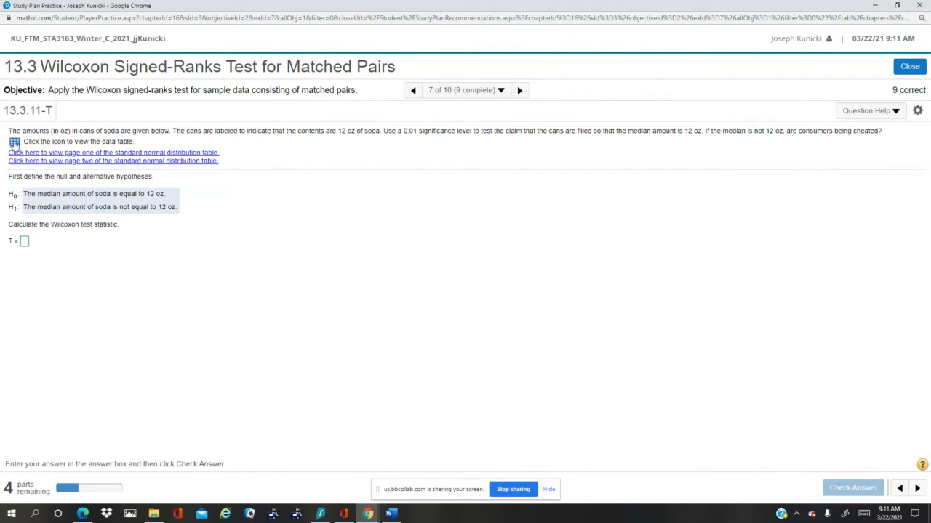
Step: Export the soda amounts data table to StatCrunch
left_click(14, 142)
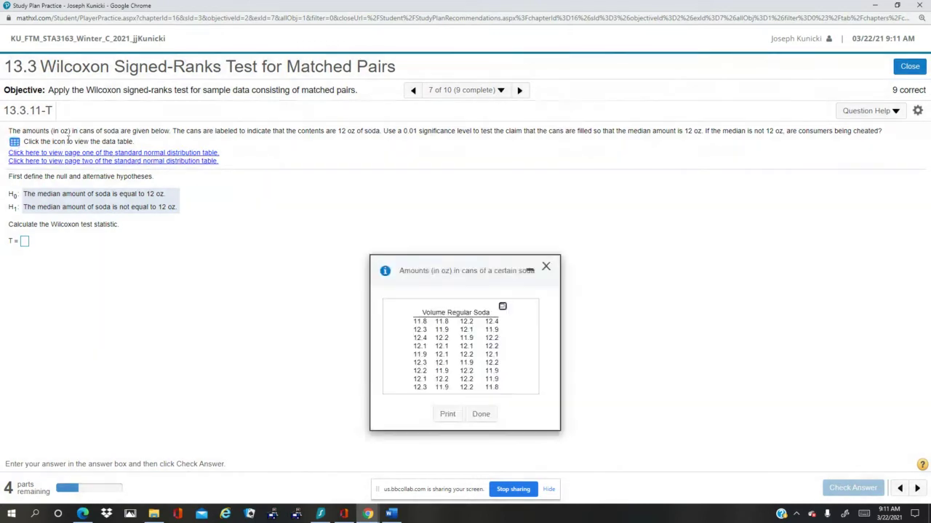
left_click(503, 306)
left_click(561, 324)
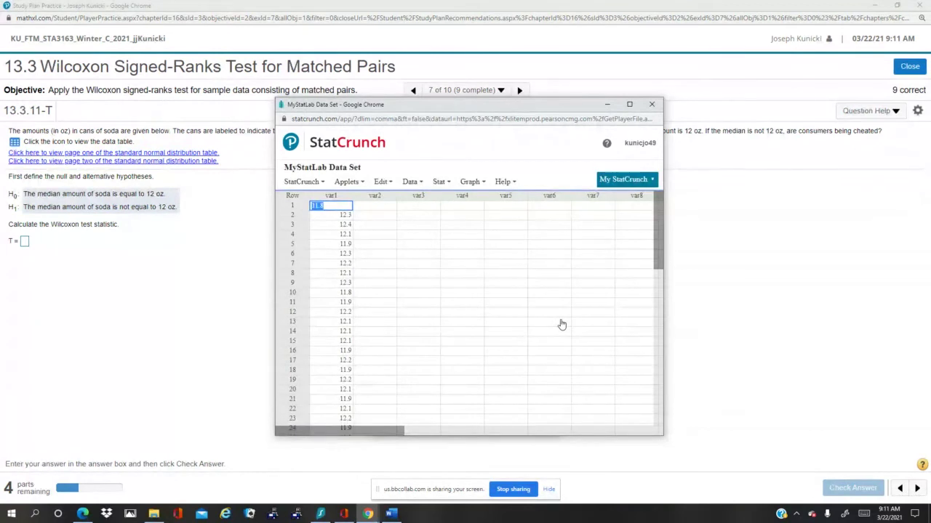
Step: Open the Wilcoxon Signed Ranks test under Stat > Nonparametrics
left_click(441, 183)
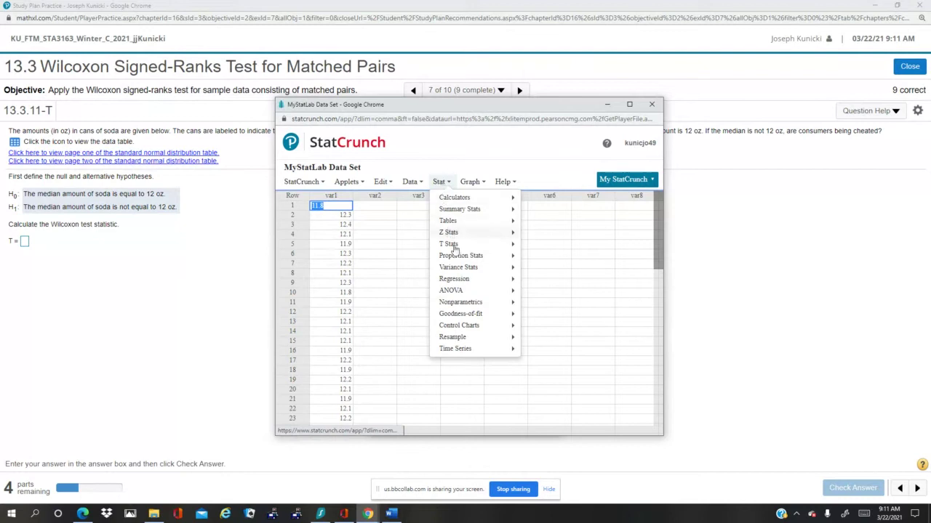
mouse_move(465, 302)
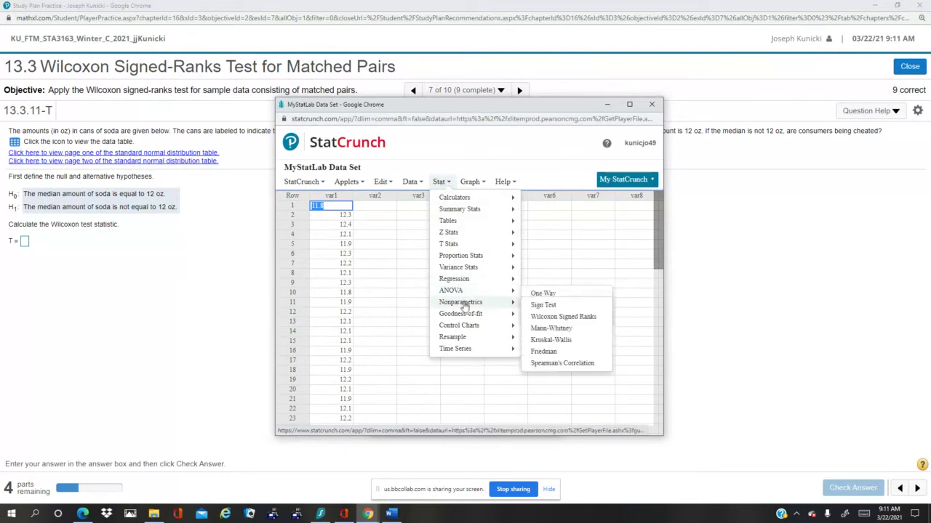
left_click(558, 318)
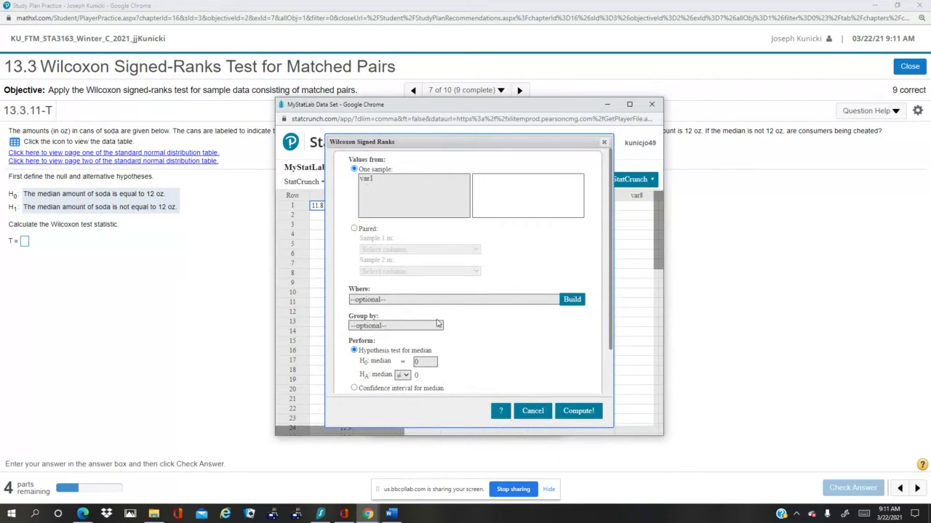
Step: Test var1 against hypothesized median 12, getting statistic 511.5 and P-value 0.0043
double_click(423, 361)
type("12")
scroll(611, 304, "down", 2)
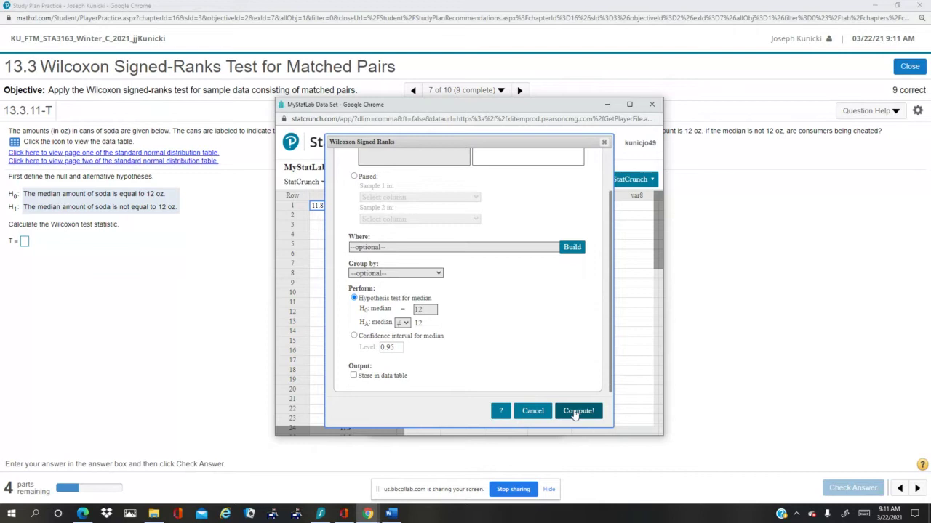
scroll(603, 167, "up", 2)
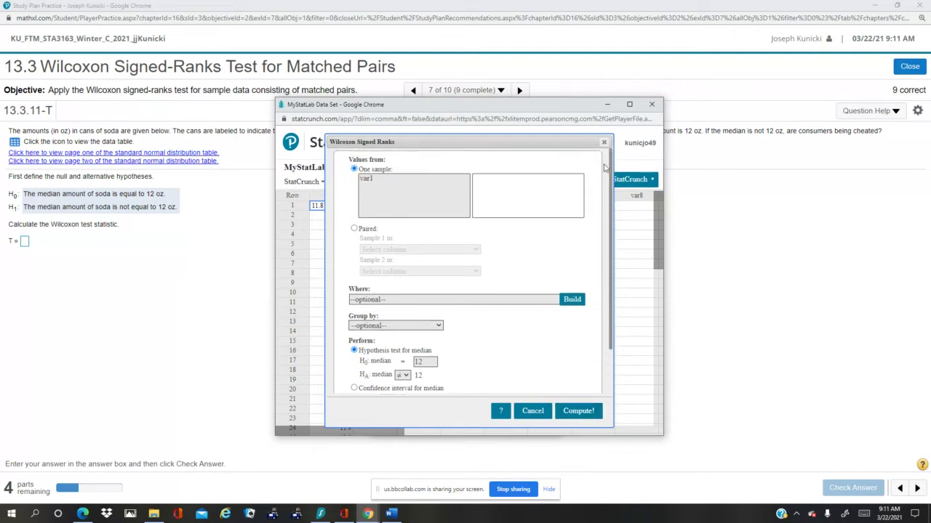
scroll(604, 167, "down", 2)
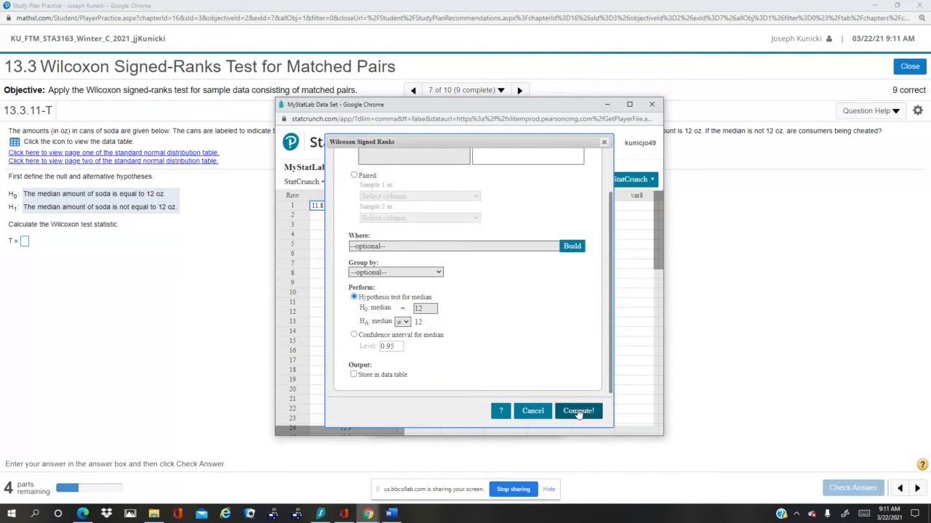
left_click_drag(610, 318, 609, 217)
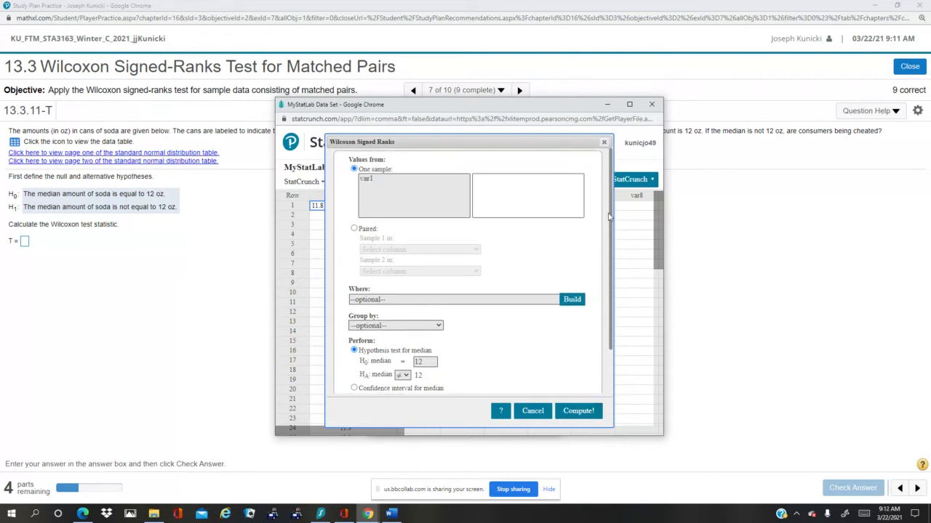
left_click_drag(530, 143, 514, 132)
left_click(375, 175)
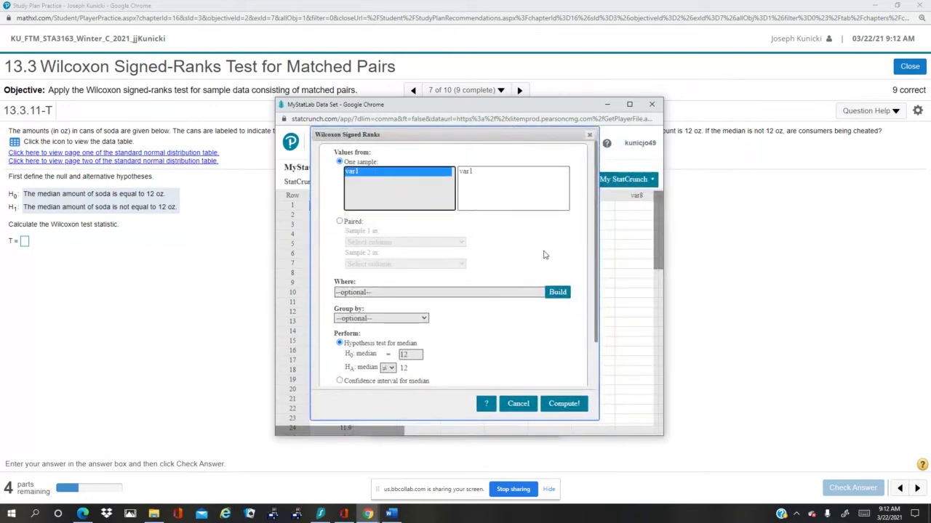
left_click(565, 407)
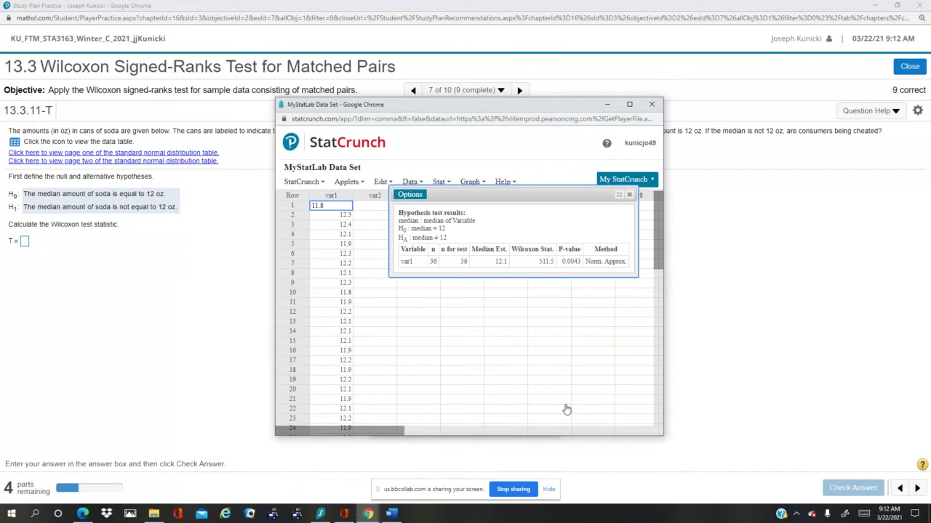
Step: Drag the StatCrunch results window down and to the right over the question page
left_click_drag(549, 112, 652, 115)
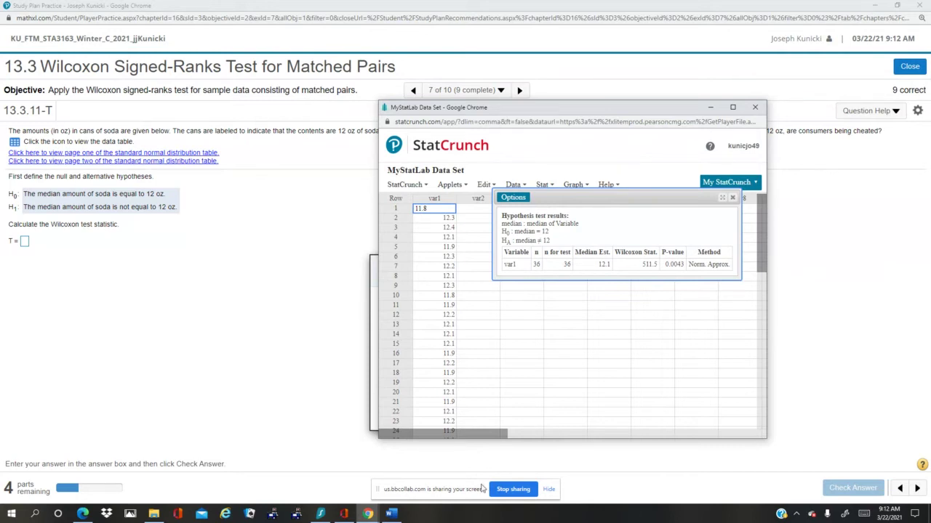
Step: On the TI-83, compute the total rank sum 36·37/2 = 666
left_click(295, 516)
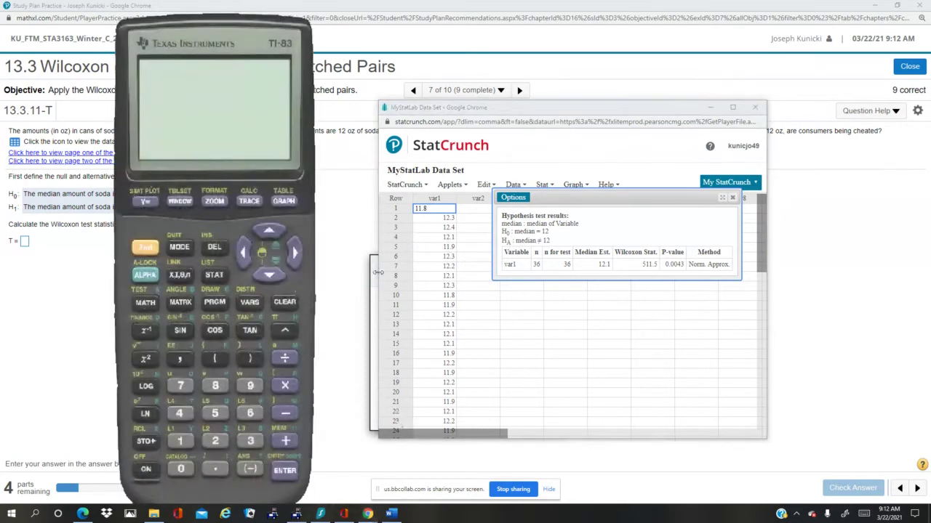
left_click_drag(252, 43, 298, 38)
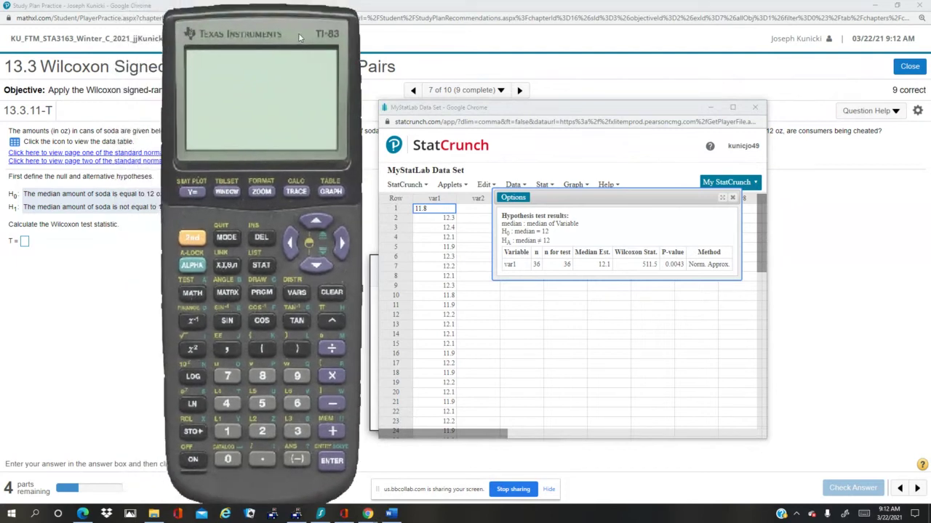
left_click(196, 463)
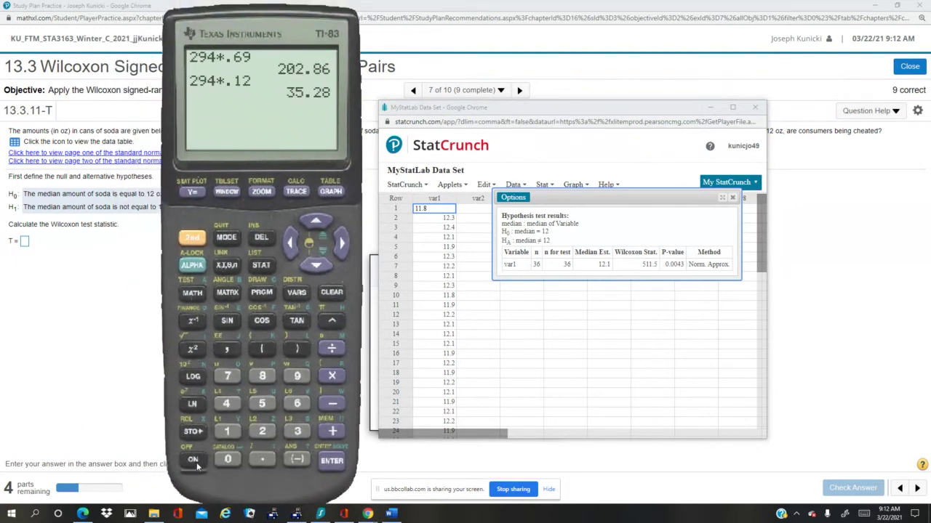
left_click(332, 293)
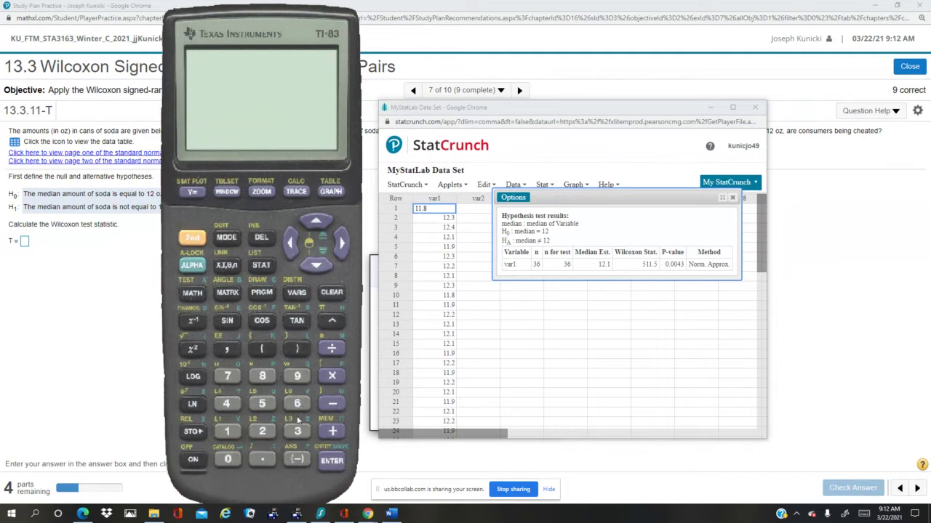
left_click(297, 432)
left_click(297, 404)
left_click(331, 376)
left_click(297, 432)
left_click(228, 376)
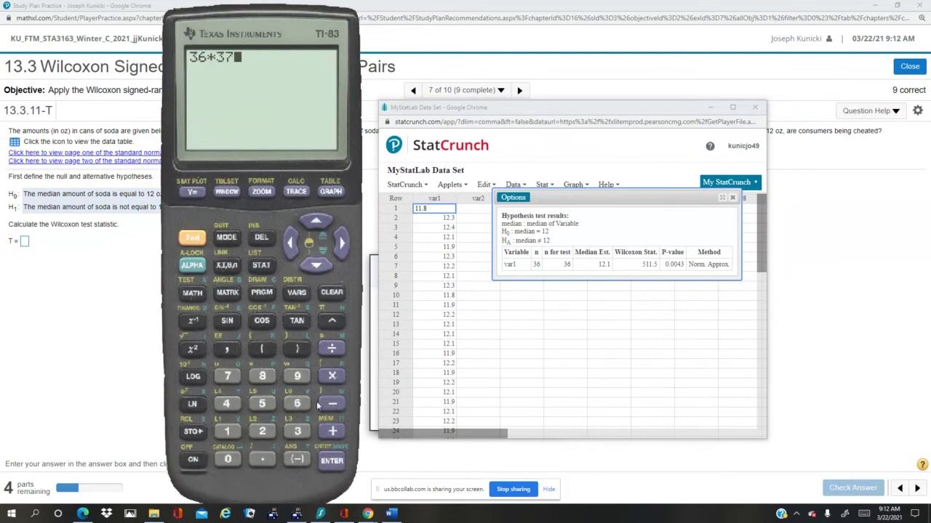
left_click(332, 348)
left_click(265, 432)
left_click(332, 463)
Step: Subtract 511.5 from 666 to get the other rank sum, 154.5
left_click(332, 404)
left_click(259, 405)
left_click(227, 432)
left_click(227, 432)
left_click(262, 460)
left_click(262, 404)
left_click(332, 461)
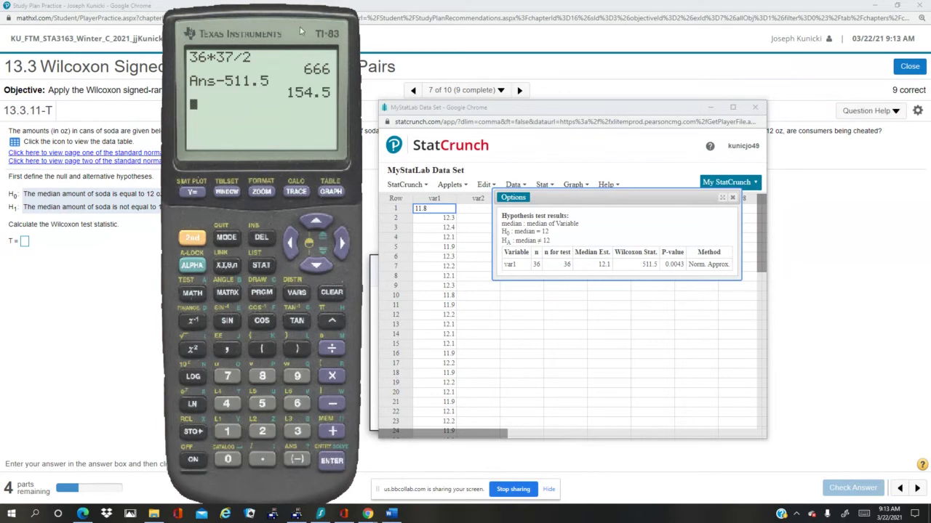
left_click_drag(300, 27, 691, 34)
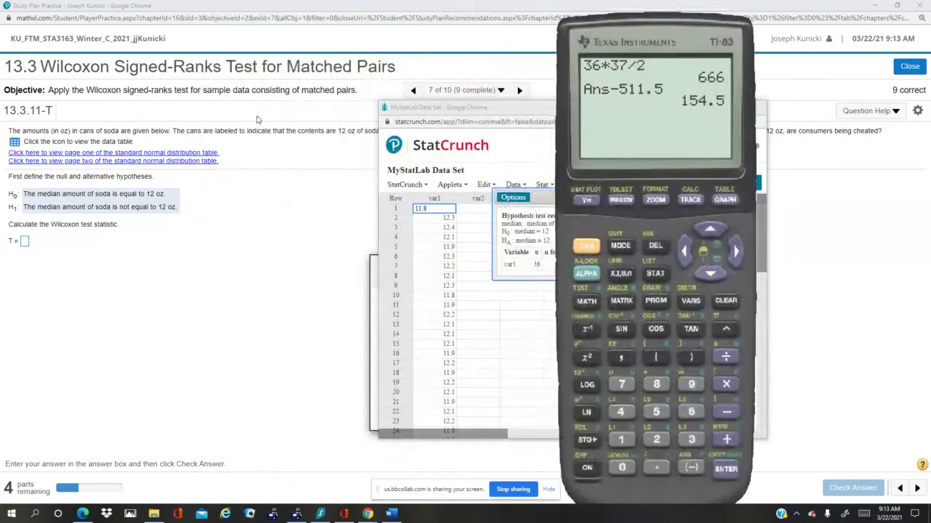
Step: Enter 154.5 as the Wilcoxon test statistic T and confirm it is accepted
left_click(27, 245)
type("164")
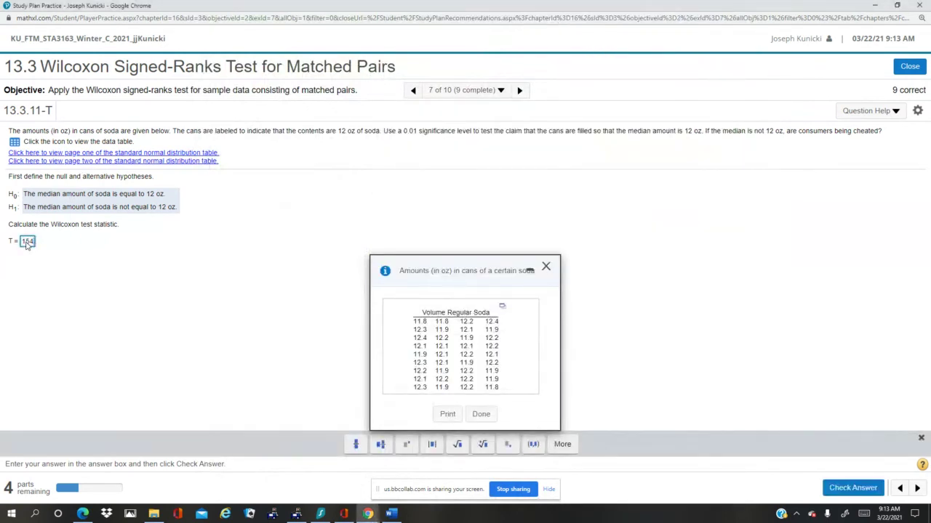
type(".5")
key("Return")
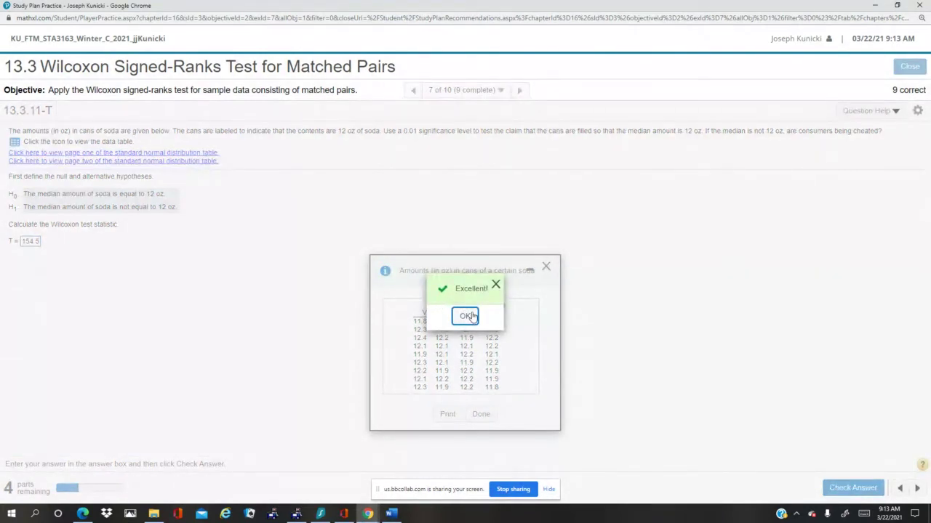
left_click(469, 318)
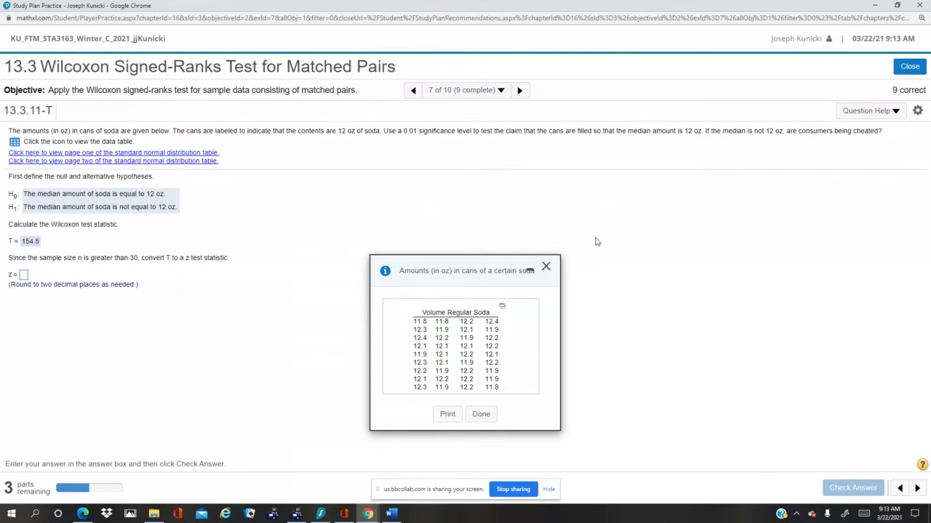
Step: Show the Wilcoxon z formula for n > 30 on eText page 613, then return to the TI-83
mouse_move(372, 517)
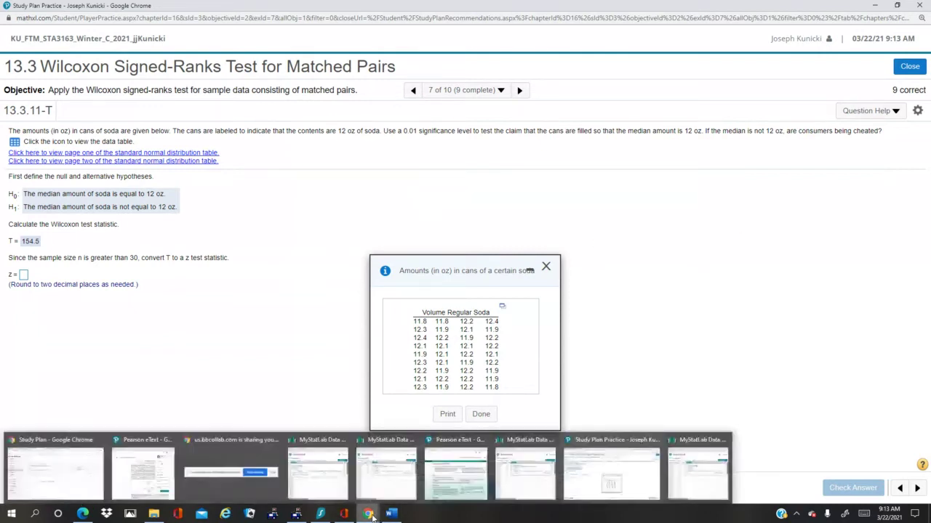
left_click(455, 469)
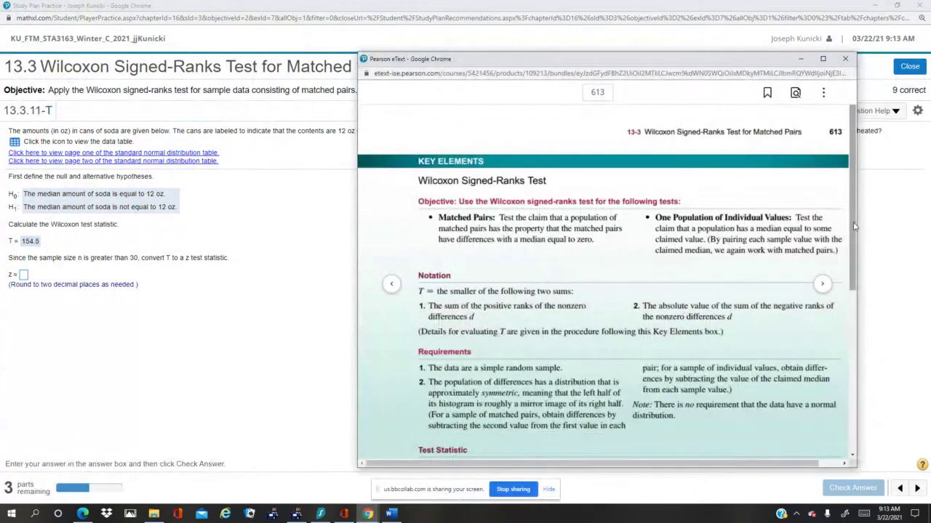
left_click_drag(854, 227, 855, 328)
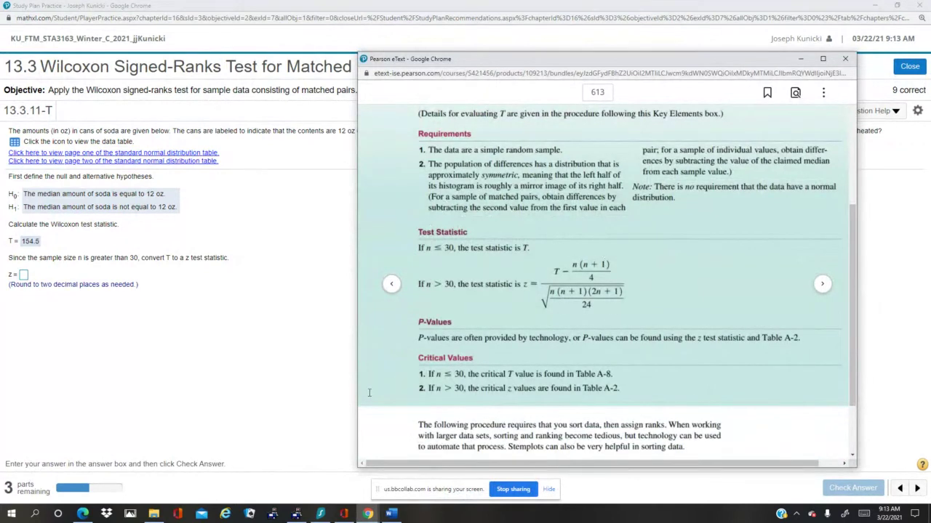
mouse_move(296, 514)
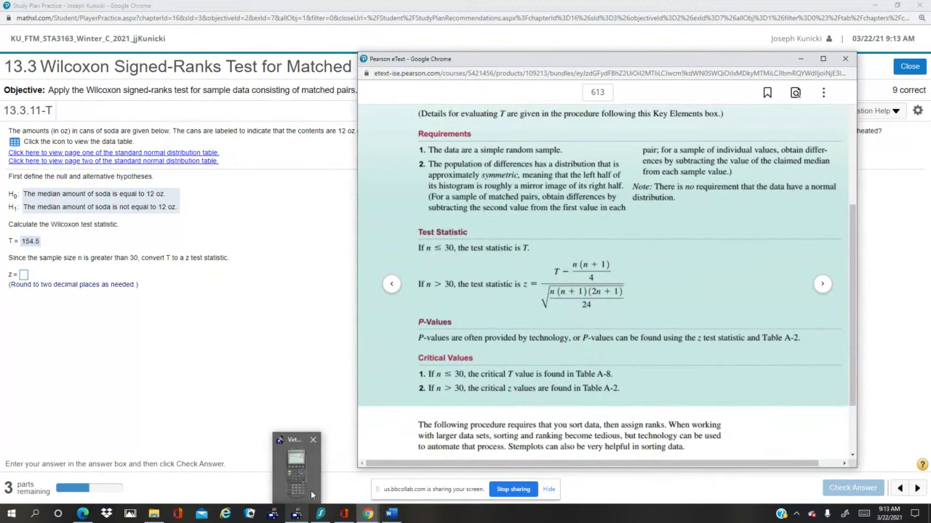
left_click(311, 495)
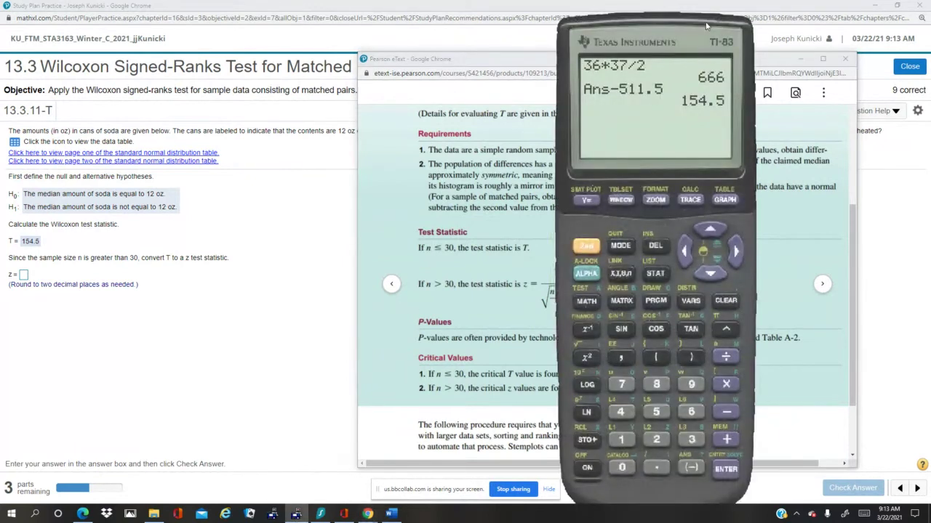
Step: Key in the numerator (154.5 - .25*36*37), fixing a missed digit of 154.5
left_click_drag(706, 26, 378, 20)
left_click(328, 352)
left_click(294, 434)
left_click(333, 407)
left_click(303, 410)
left_click(334, 464)
left_click(405, 407)
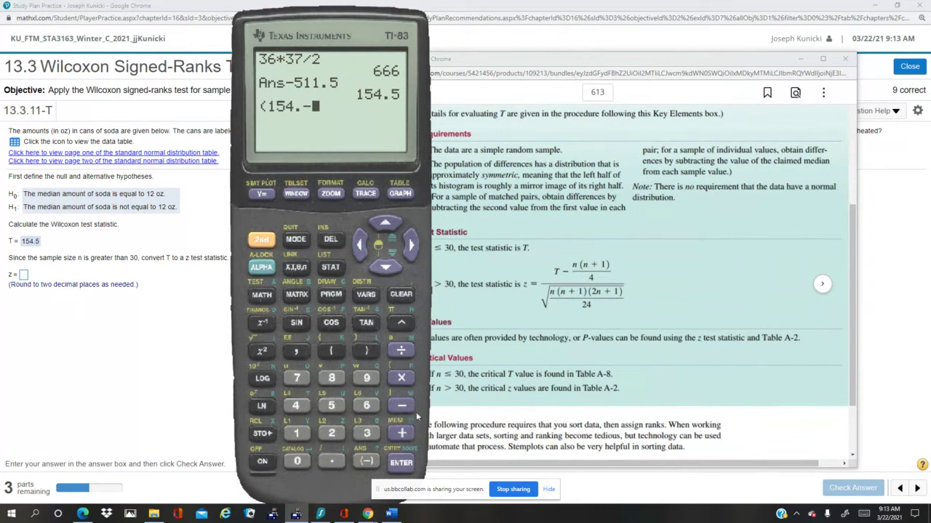
left_click(359, 241)
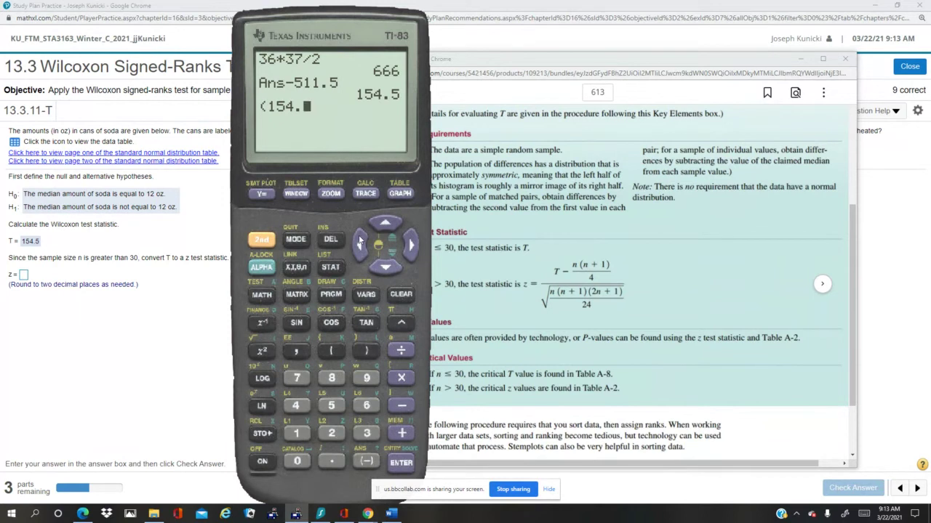
left_click(331, 407)
left_click(399, 408)
left_click(331, 461)
left_click(332, 433)
left_click(331, 405)
left_click(401, 379)
left_click(366, 432)
left_click(367, 405)
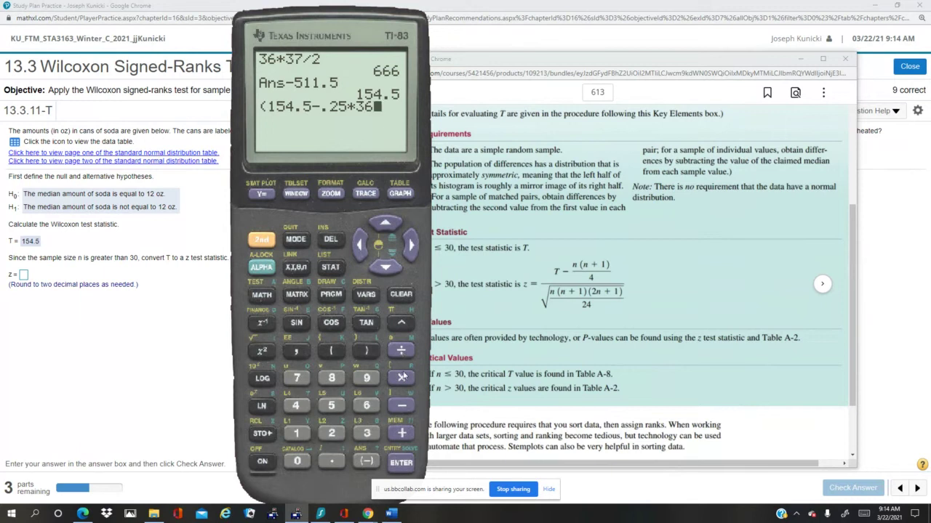
left_click(402, 378)
left_click(366, 432)
left_click(297, 378)
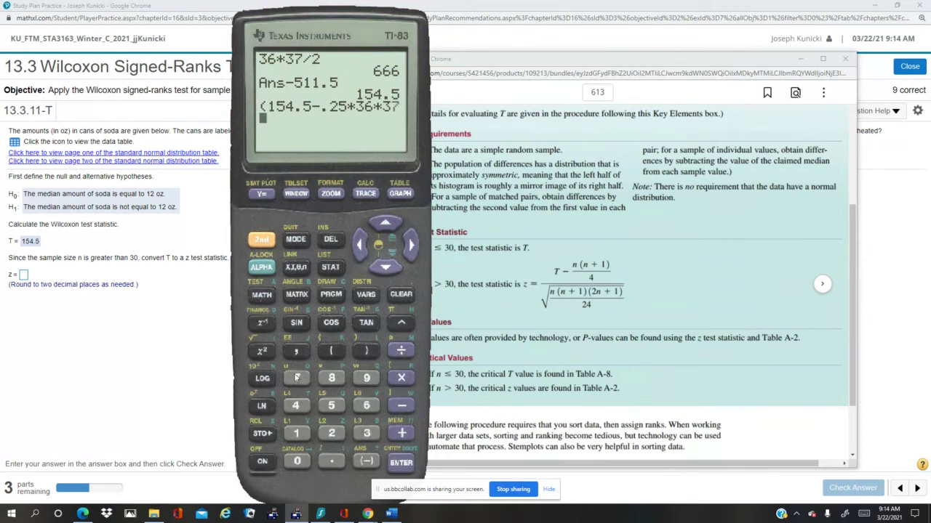
left_click(366, 351)
Step: Divide by √(36*37*73/24) and evaluate, giving z = -2.804337625
left_click(402, 350)
left_click(261, 239)
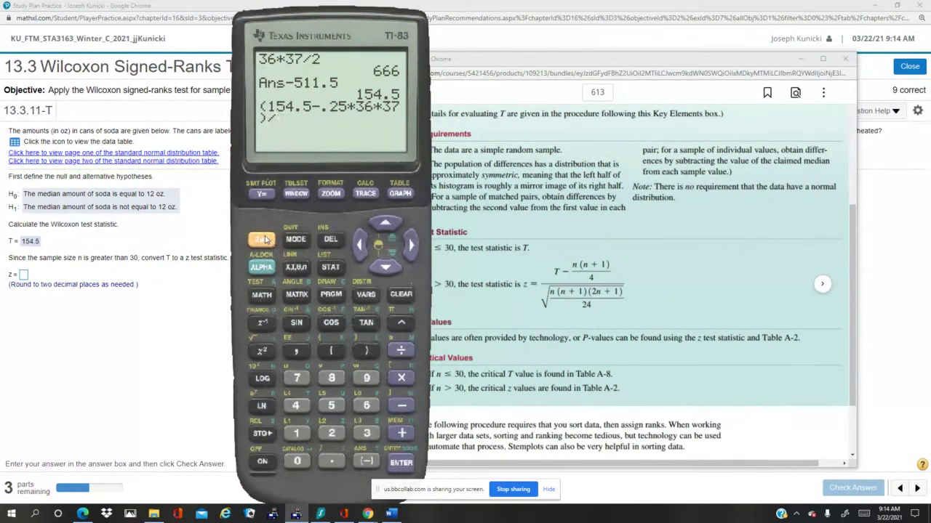
left_click(259, 353)
left_click(366, 433)
left_click(367, 406)
left_click(403, 378)
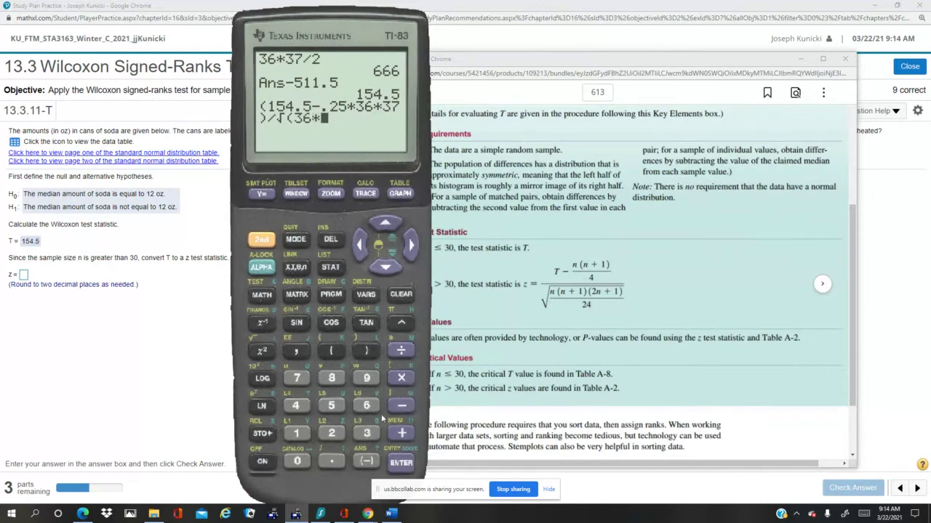
left_click(366, 433)
left_click(296, 378)
left_click(403, 379)
left_click(296, 379)
left_click(365, 433)
left_click(402, 352)
left_click(336, 437)
left_click(297, 405)
left_click(367, 352)
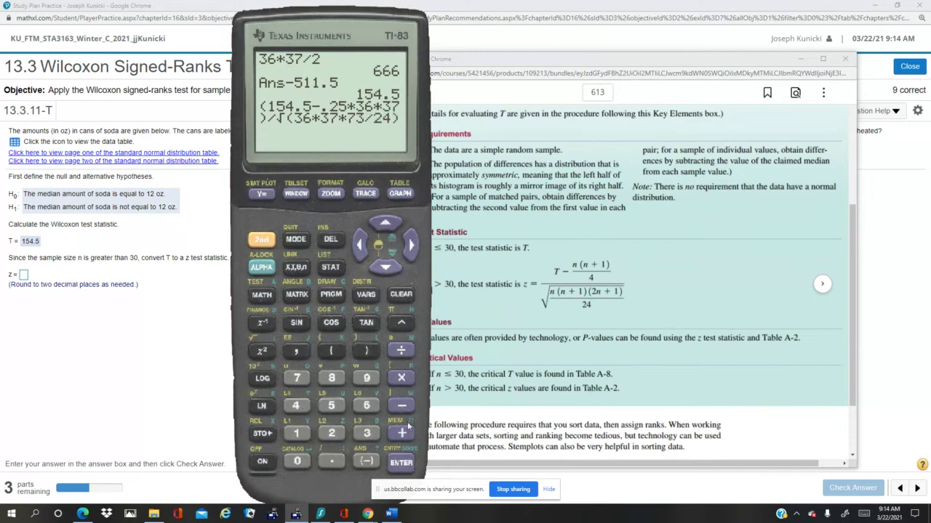
left_click(402, 463)
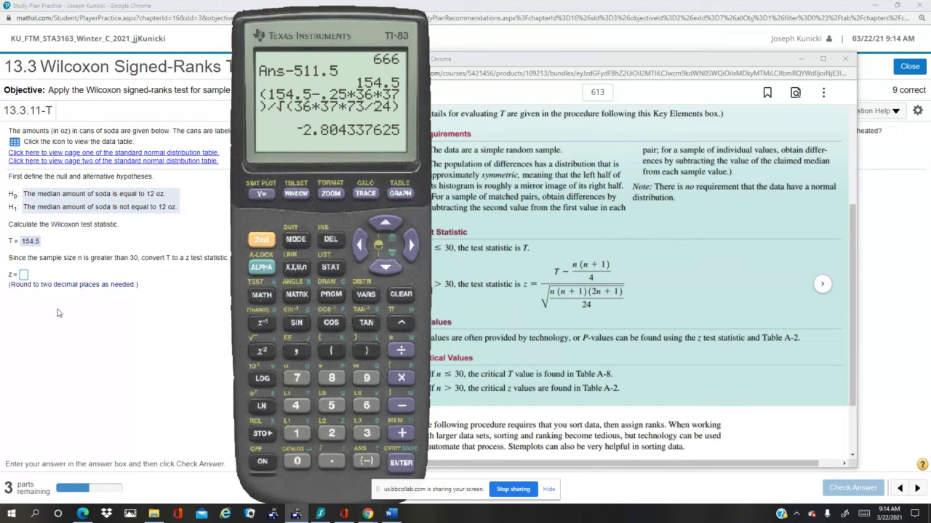
Step: Enter z = -2.8 as the test statistic, check it, and close the soda data table
left_click(23, 276)
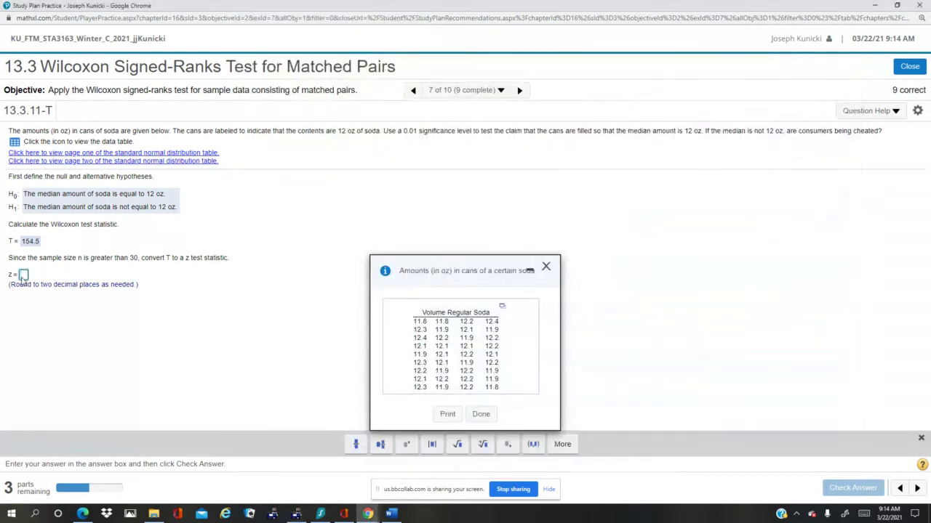
type("-2.8")
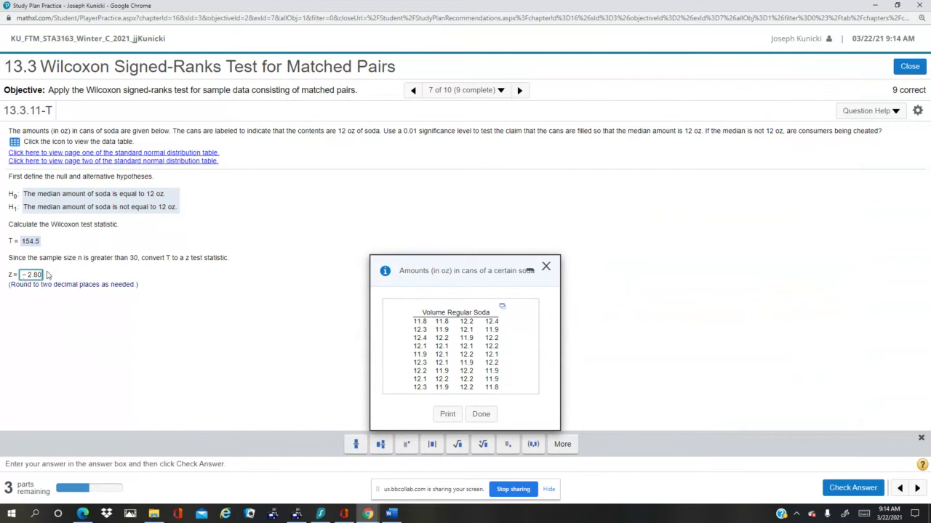
key("Return")
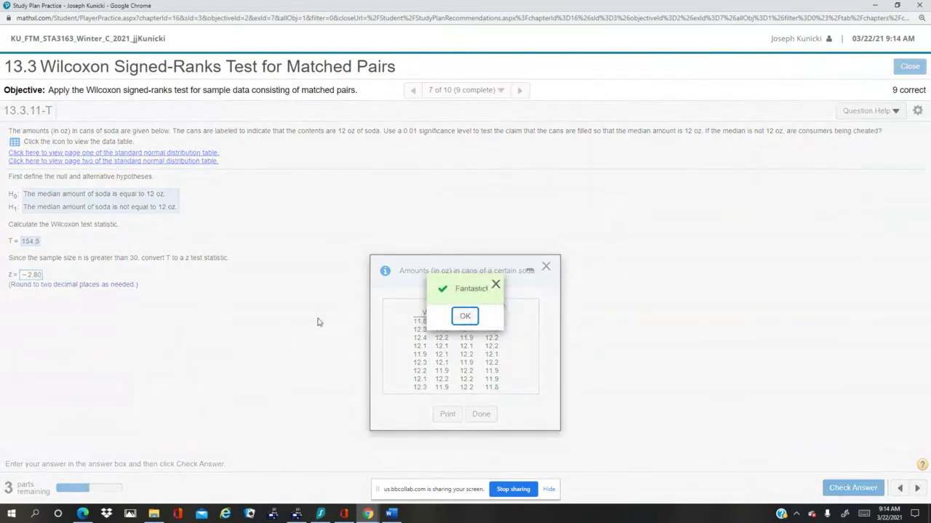
left_click(465, 316)
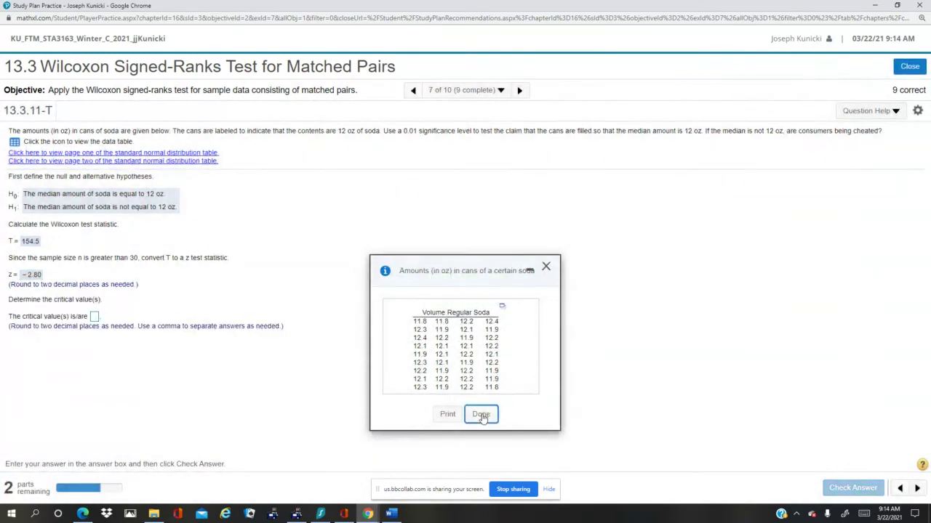
left_click(481, 414)
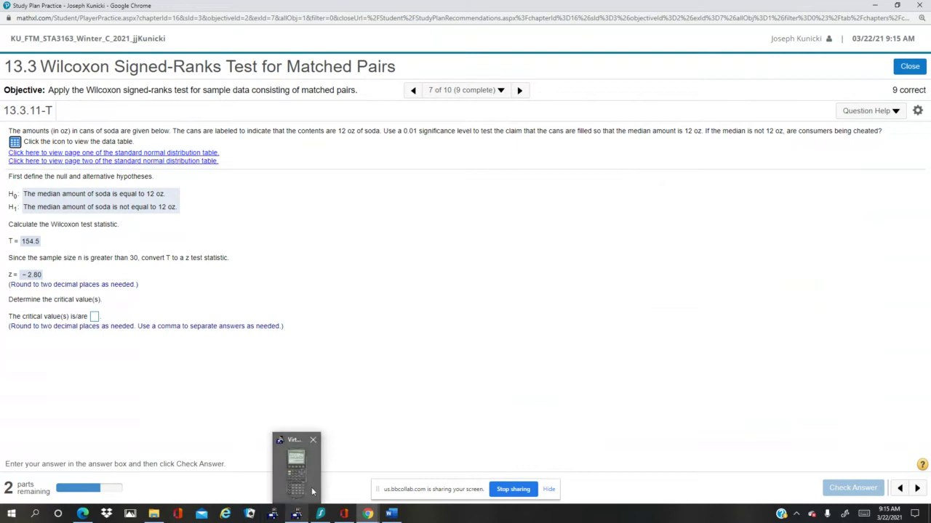
Step: Bring the Virtual TI-83 forward and open its DISTR menu with 2nd VARS
left_click(296, 513)
left_click(264, 240)
left_click(364, 298)
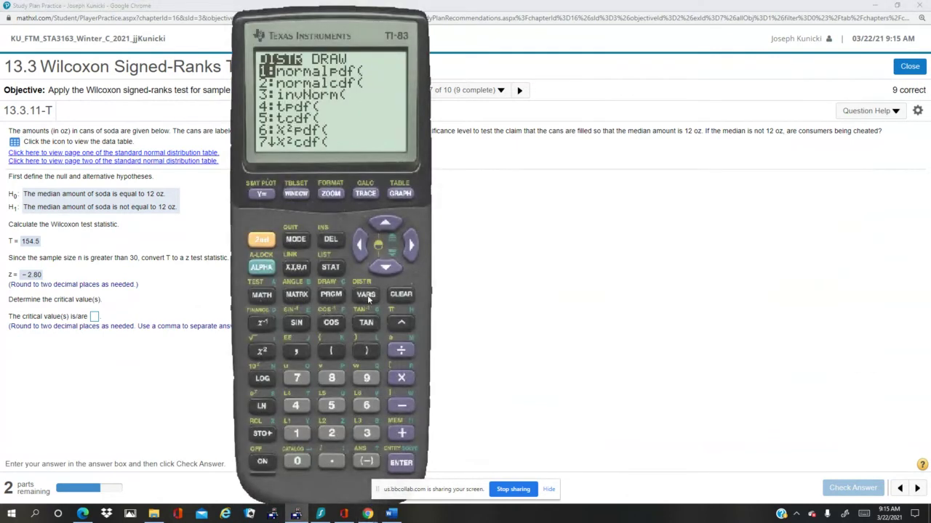
left_click(476, 318)
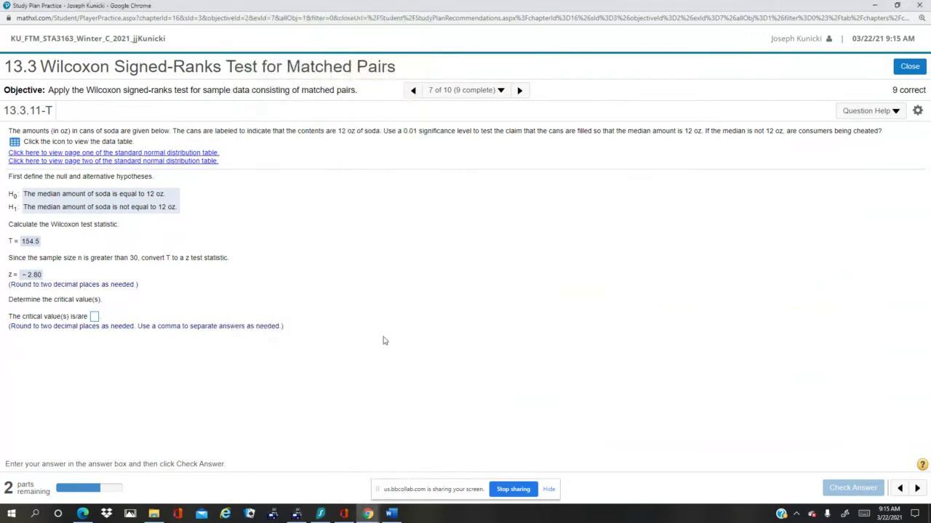
mouse_move(297, 513)
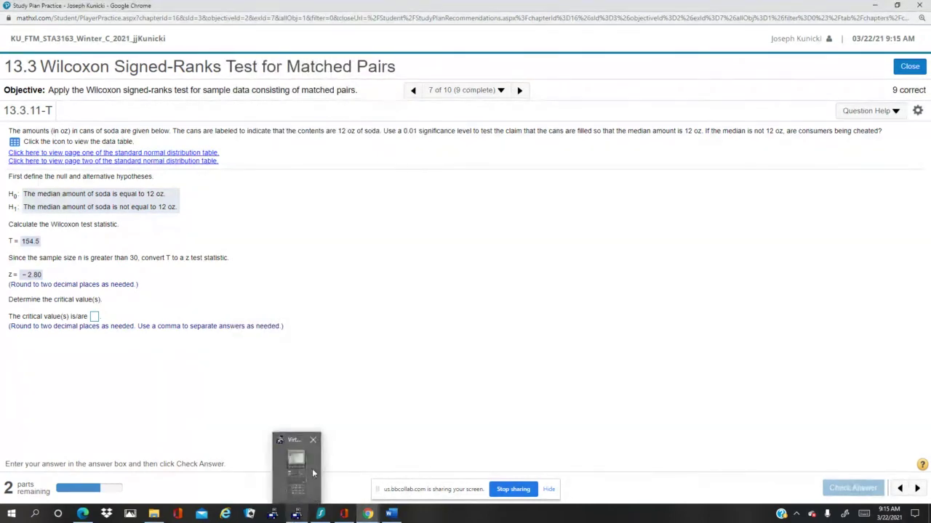
left_click(312, 469)
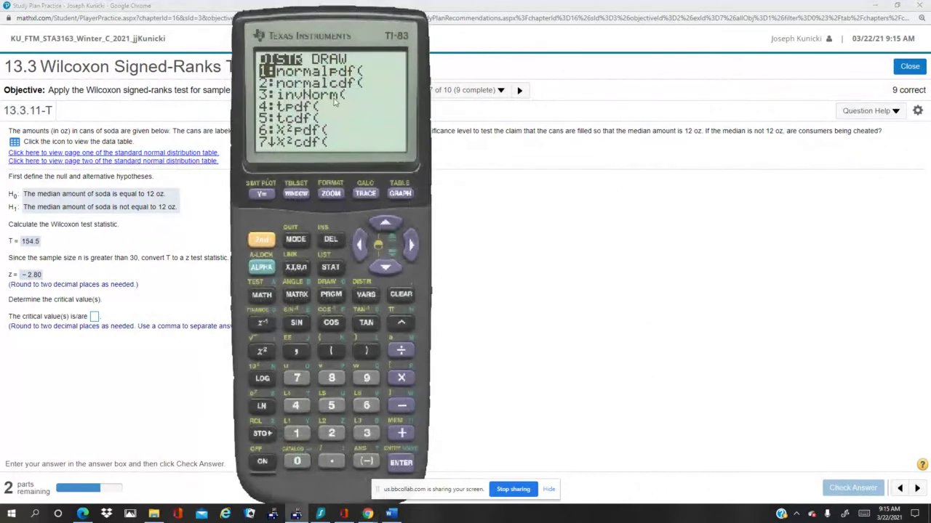
Step: Evaluate invNorm(.005) on the TI-83 to get -2.575829303
left_click(367, 433)
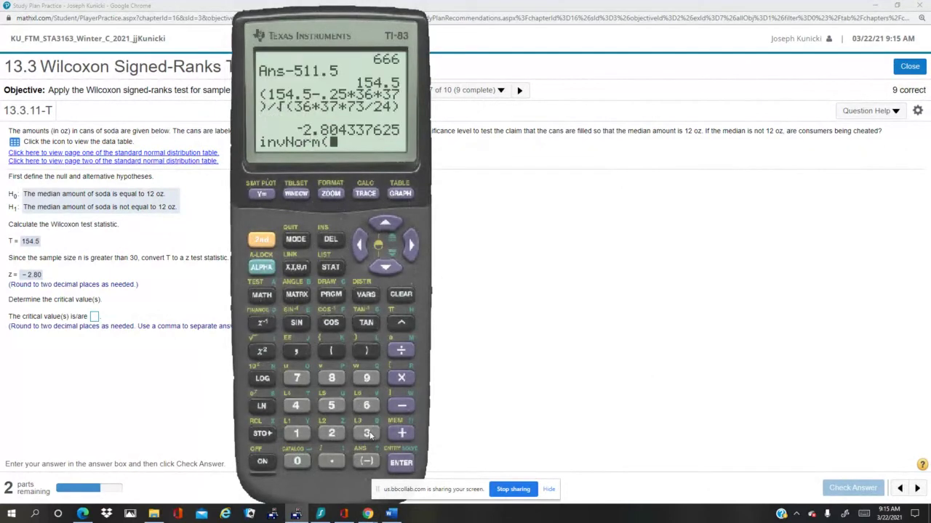
left_click(332, 462)
left_click(297, 462)
left_click(297, 463)
left_click(334, 407)
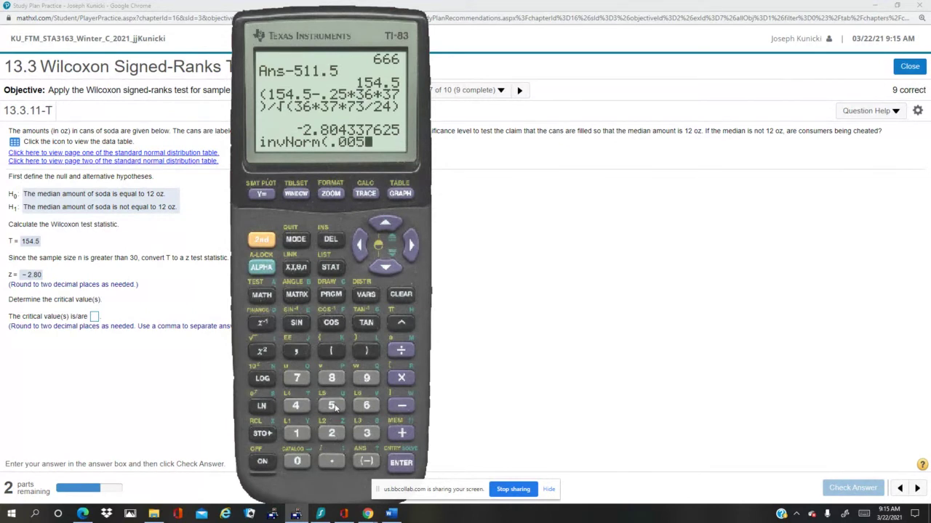
left_click(365, 351)
left_click(401, 462)
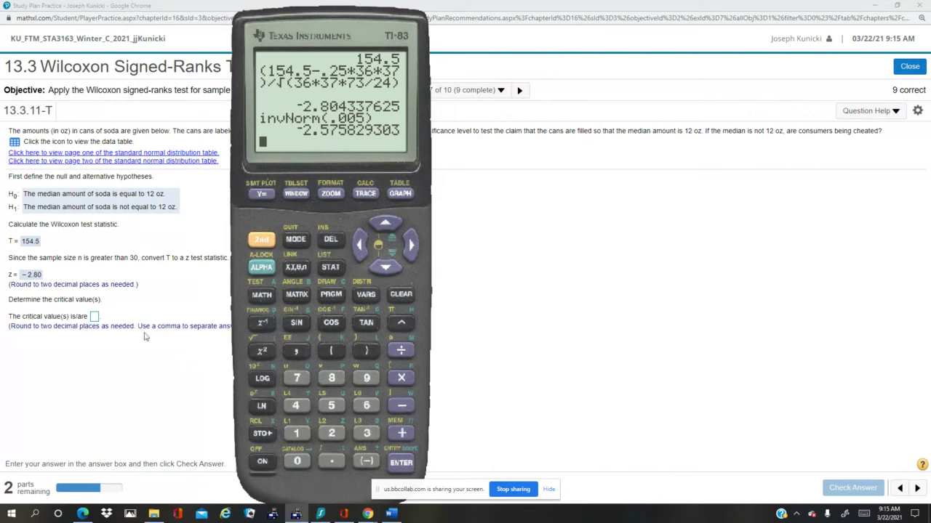
Step: Add a plus-minus sign to enter critical values ±2.58 and submit them as correct
left_click(94, 317)
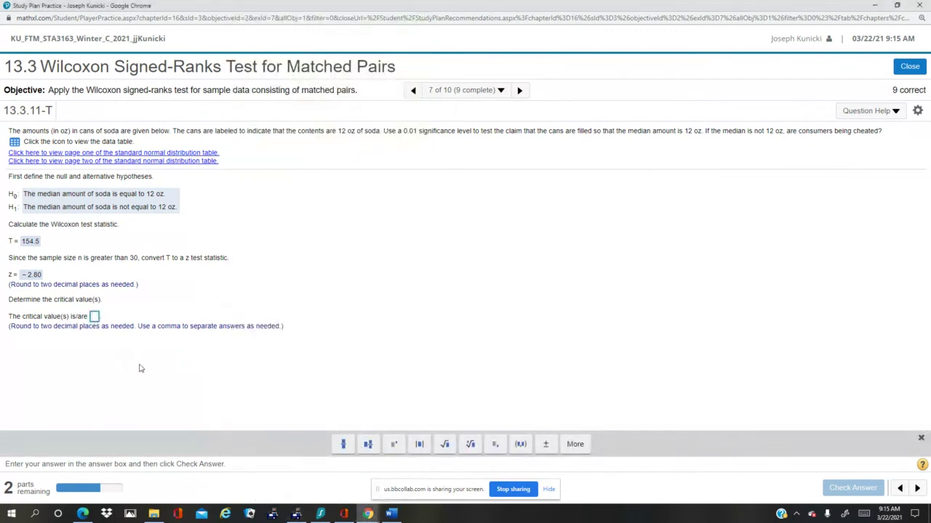
left_click(545, 445)
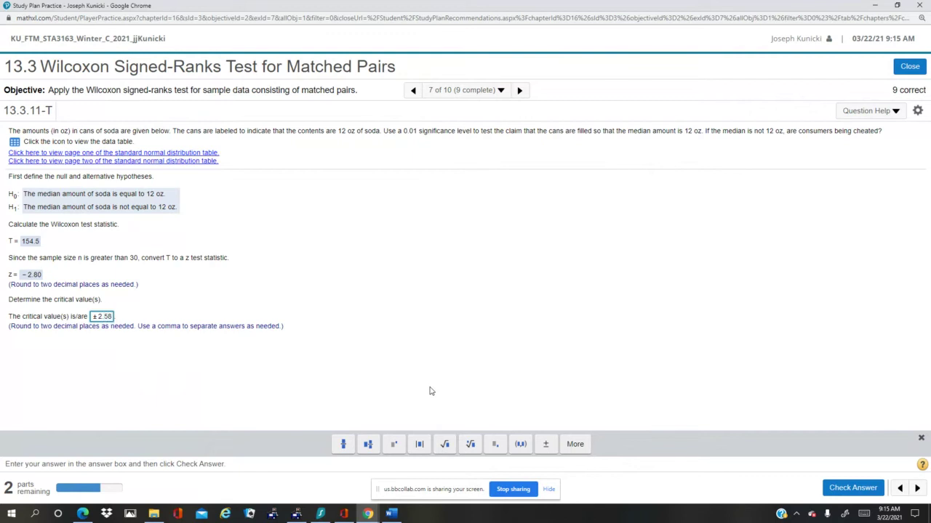
key("Return")
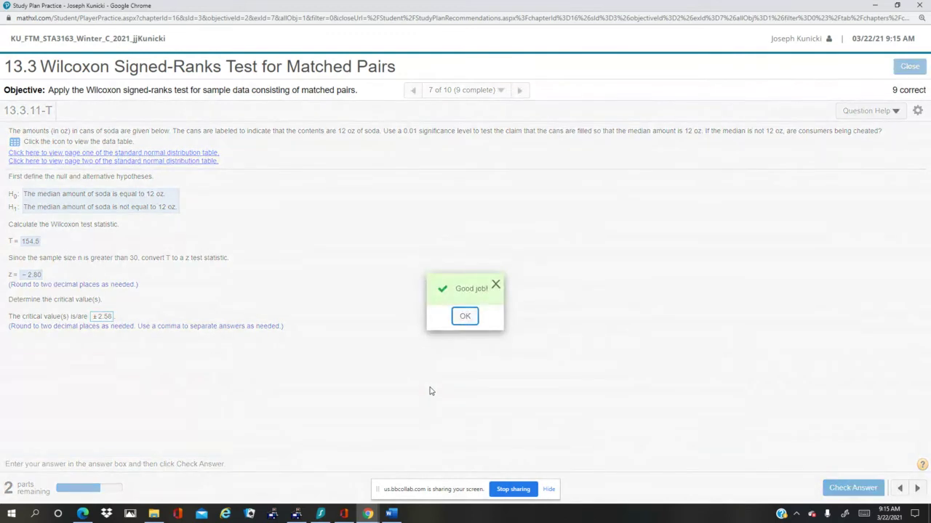
key("Return")
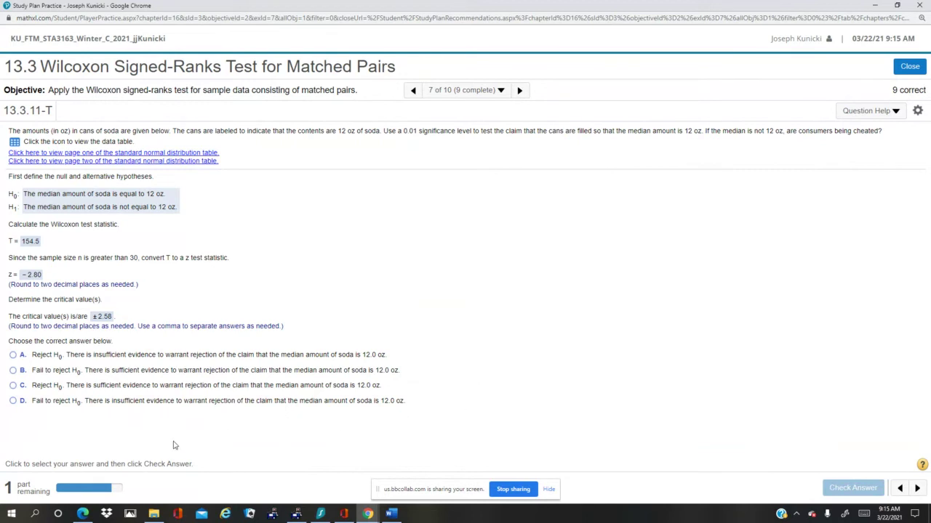
Step: Choose 'Reject H0, sufficient evidence' (choice C) and check it as correct
left_click(13, 386)
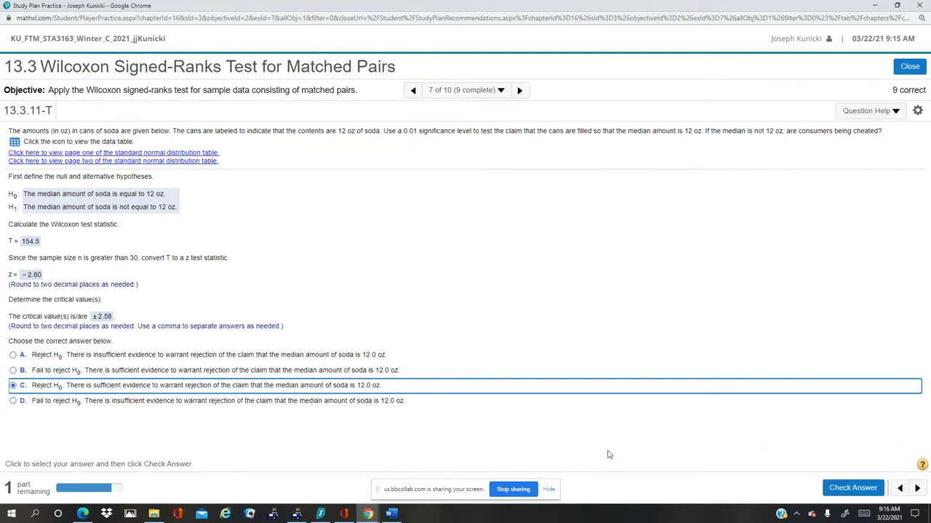
left_click(862, 491)
left_click(465, 314)
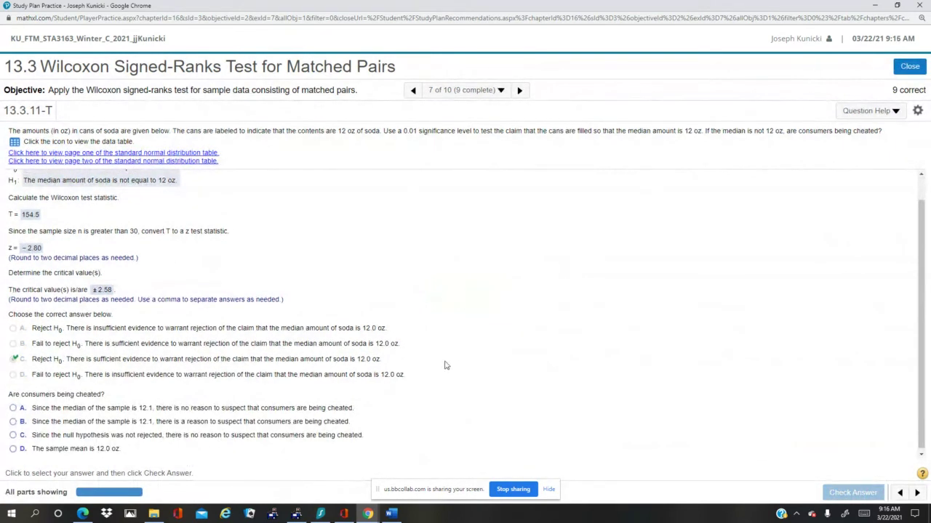
Step: Close the unrelated Actual/Forecast StatCrunch data window
mouse_move(370, 514)
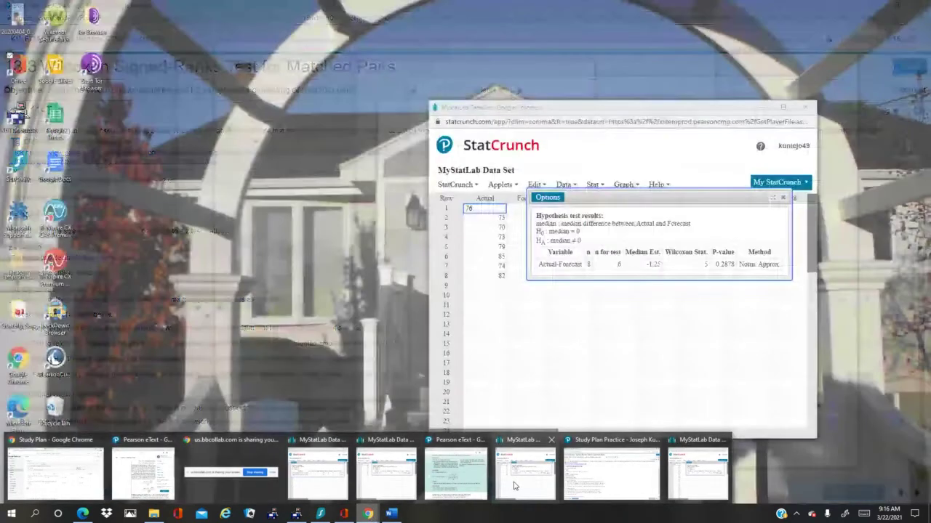
left_click(514, 451)
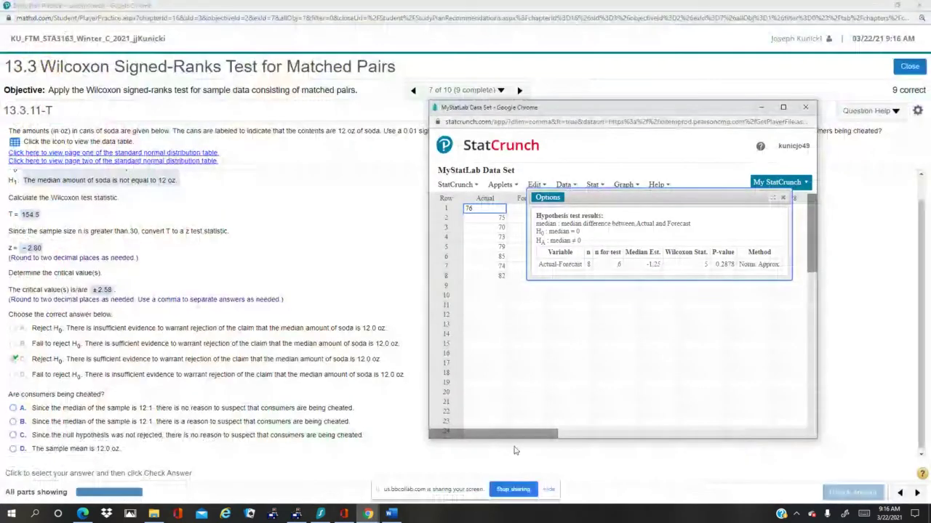
left_click(806, 107)
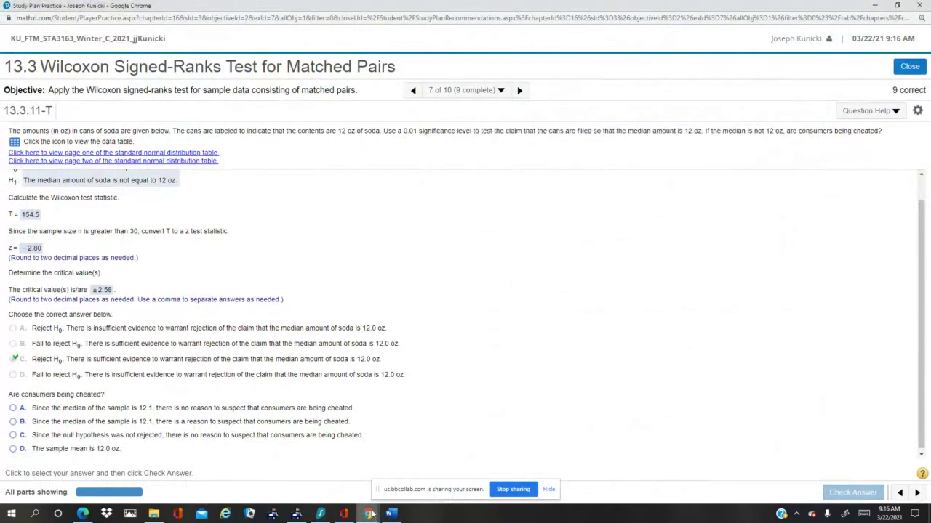
Step: Compute Summary Stats > Columns for var1: mean 12.088889, median 12.1
mouse_move(372, 515)
left_click(663, 469)
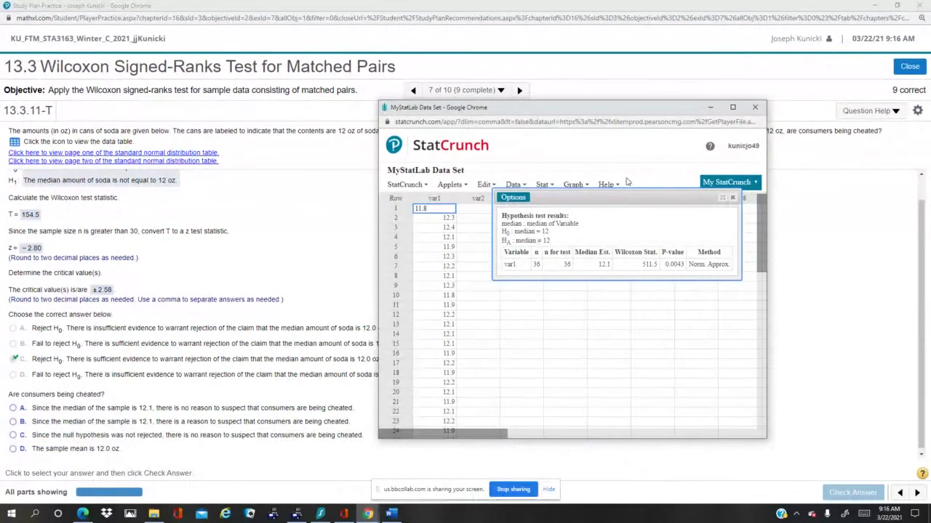
left_click(542, 185)
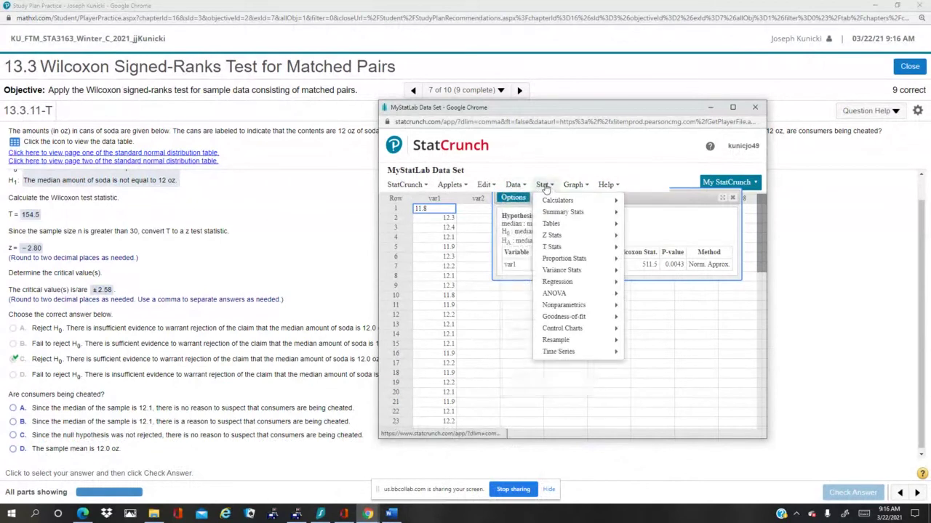
mouse_move(556, 212)
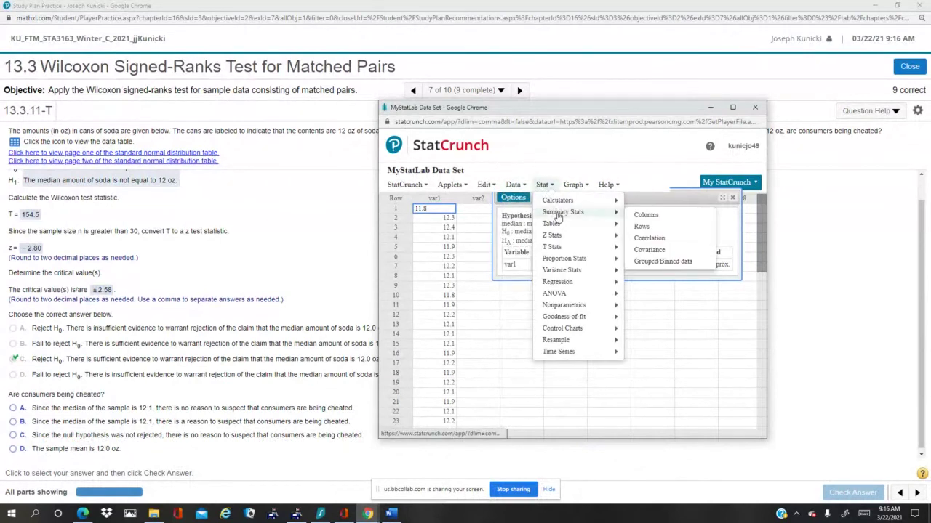
left_click(633, 214)
left_click(486, 173)
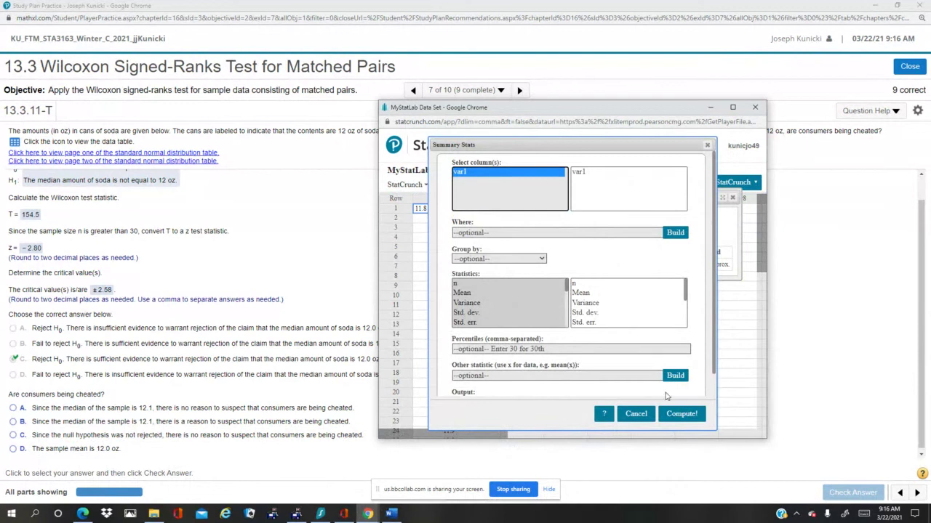
left_click(679, 414)
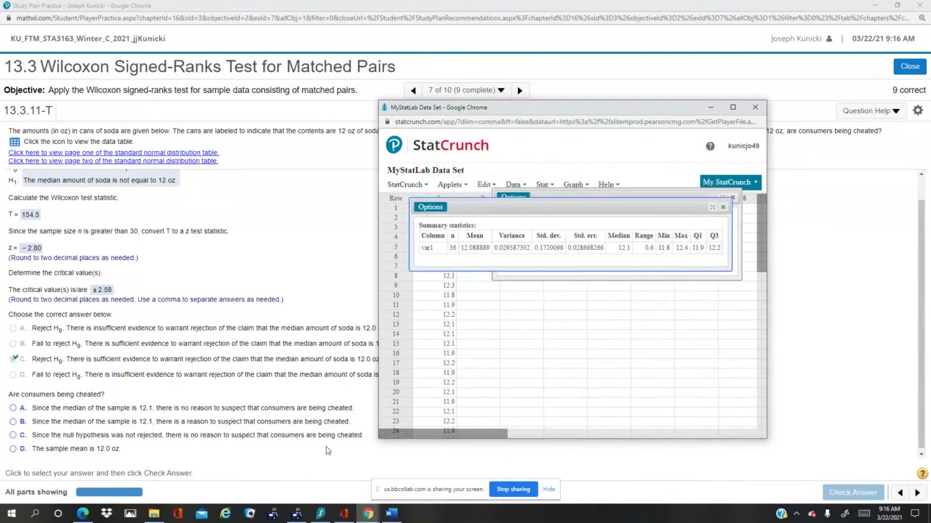
left_click(327, 449)
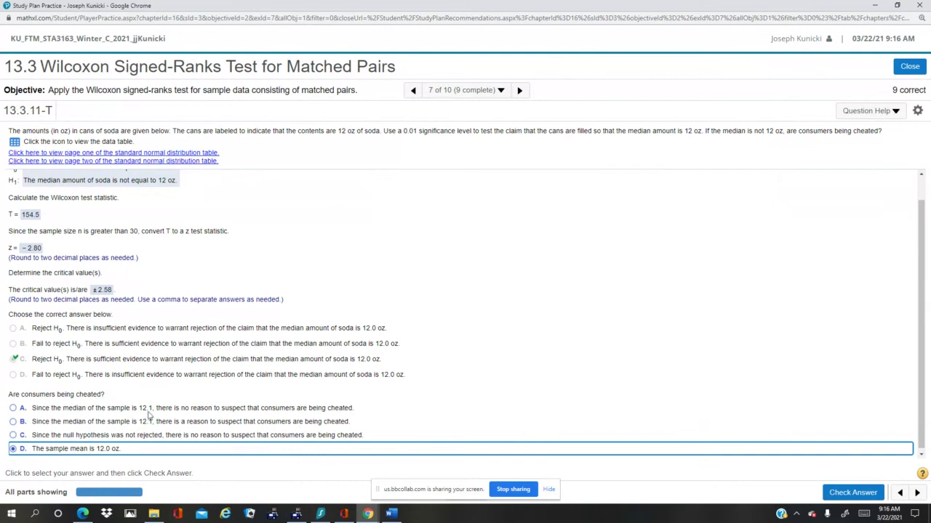
Step: Answer choice A (no reason to suspect cheating), check it, then return to question 13.3.11-T
left_click(21, 410)
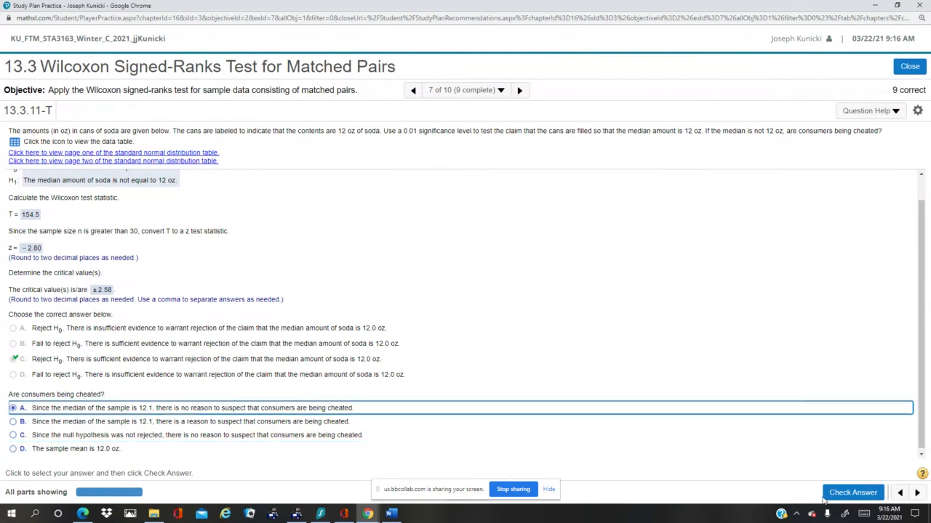
left_click(843, 493)
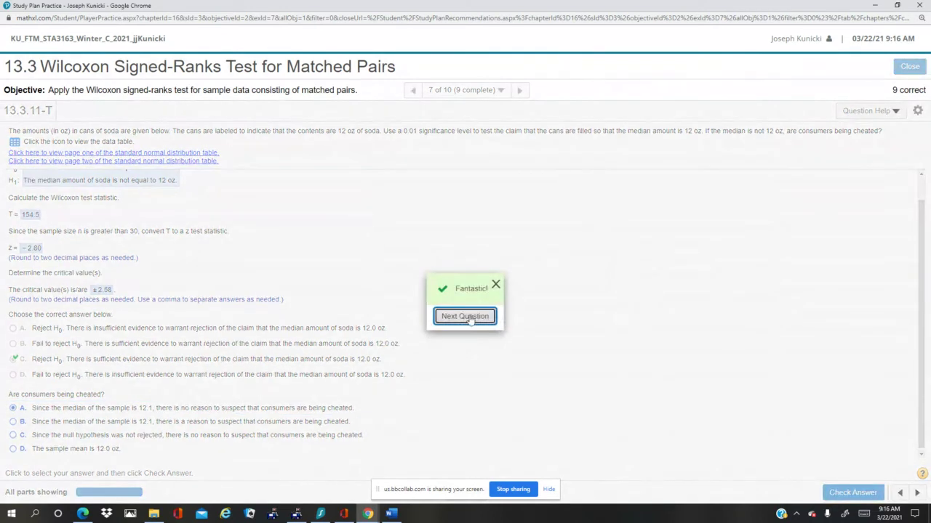
left_click(467, 318)
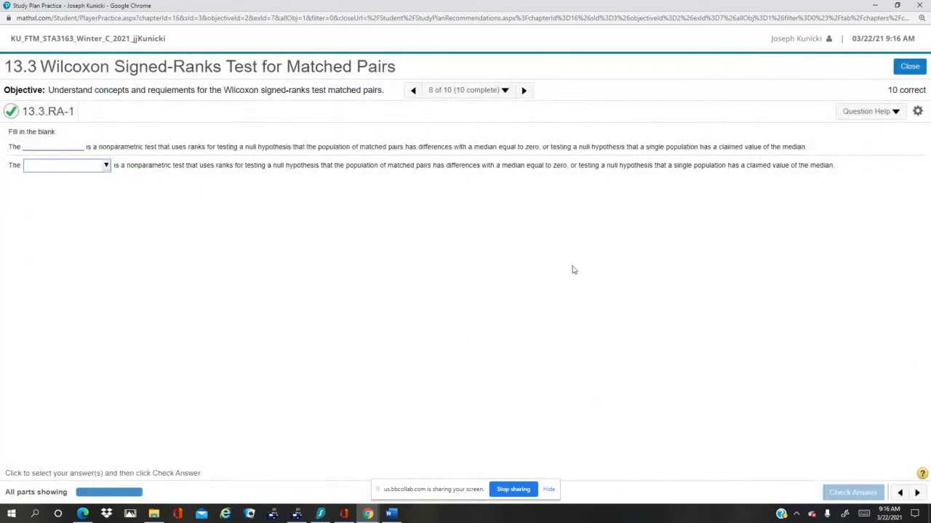
left_click(413, 90)
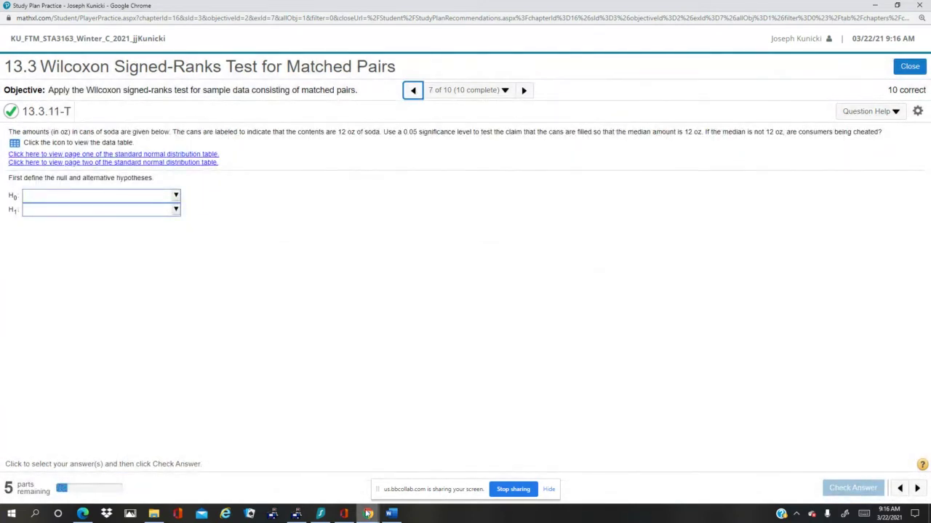
Step: Close the StatCrunch summary statistics results and select the soda amounts in var1
mouse_move(368, 513)
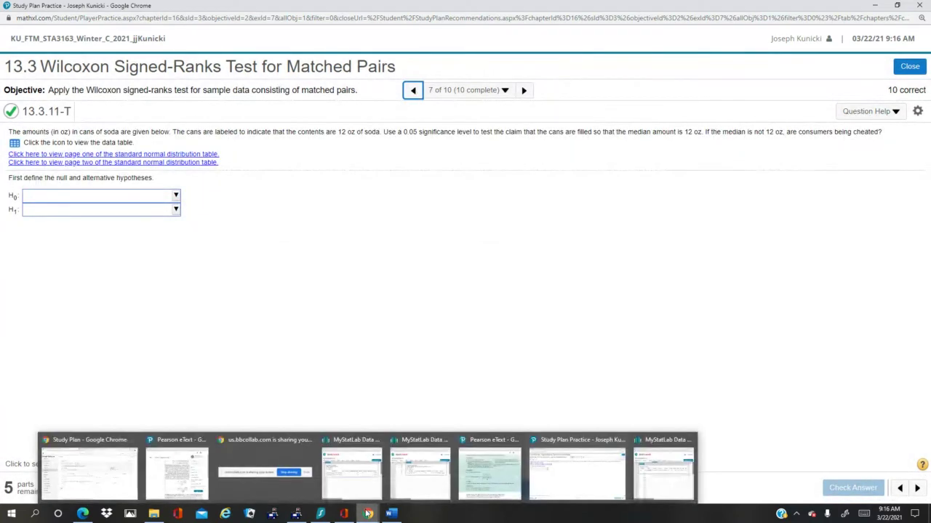
left_click(663, 472)
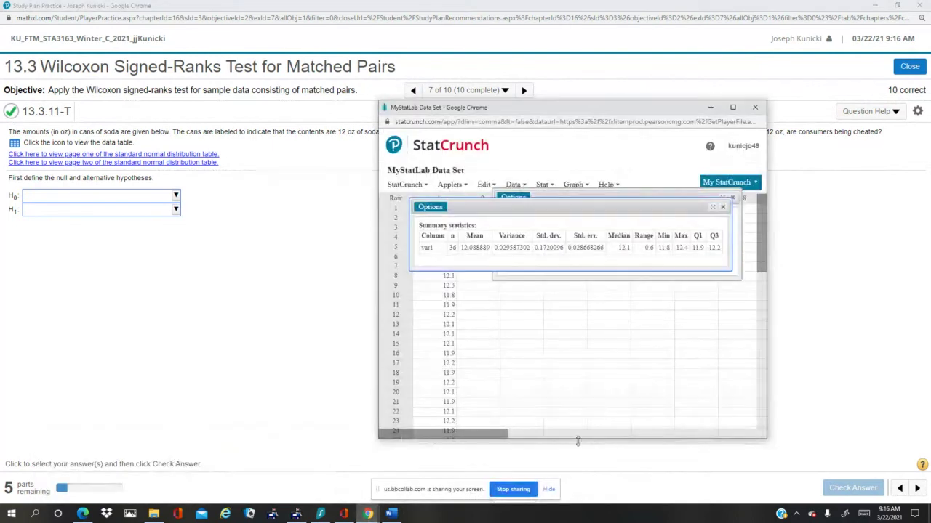
left_click(724, 208)
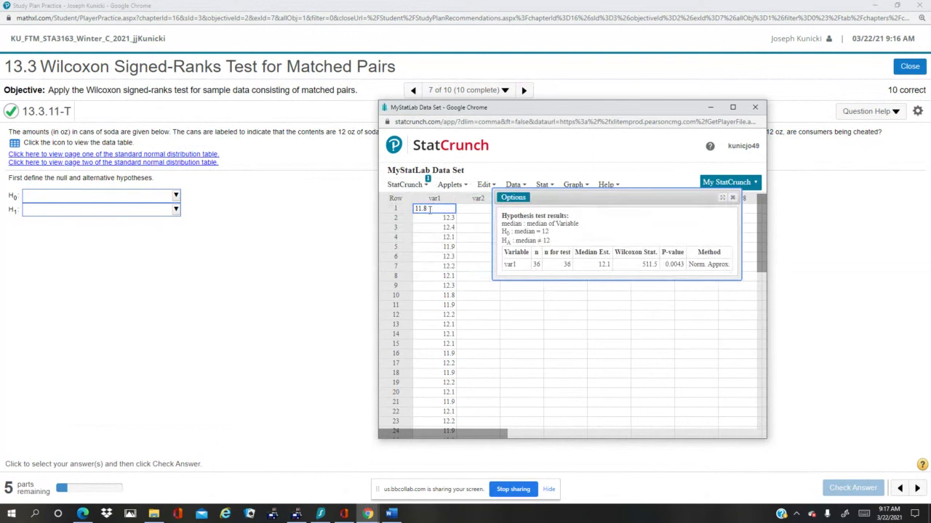
left_click_drag(434, 209, 432, 345)
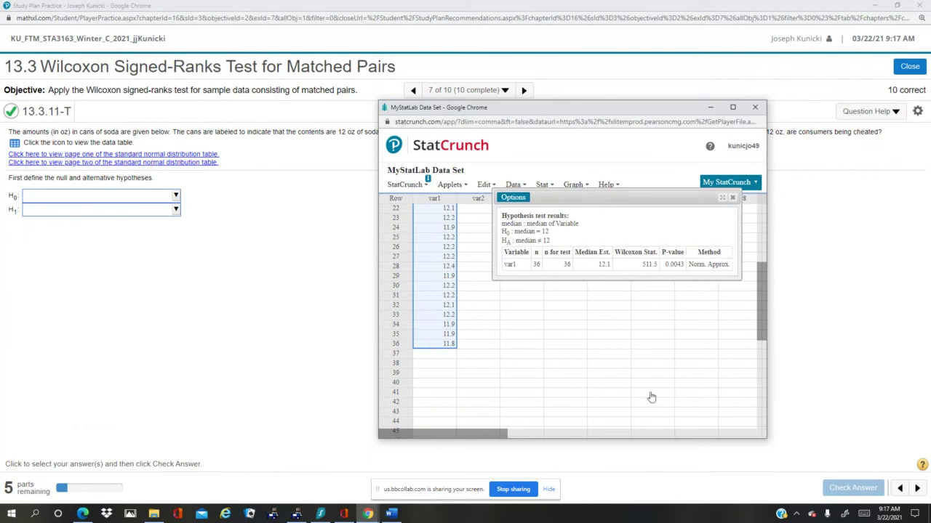
Step: Switch back to the MyLab Study Plan window showing Section 13.3 progress
mouse_move(363, 517)
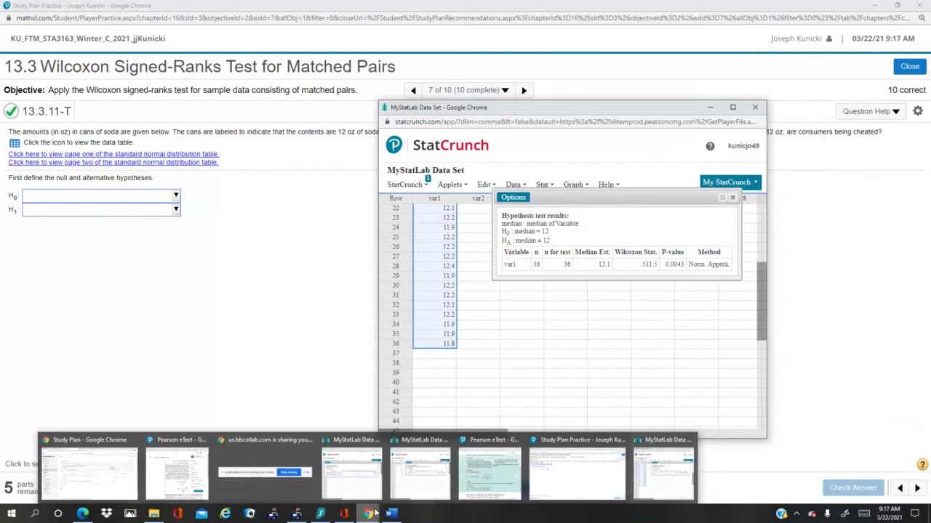
mouse_move(365, 493)
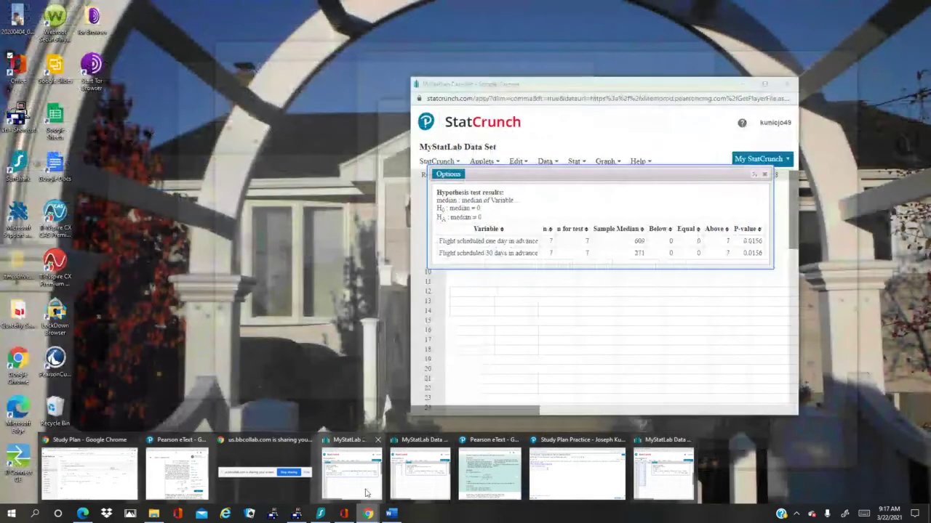
mouse_move(206, 460)
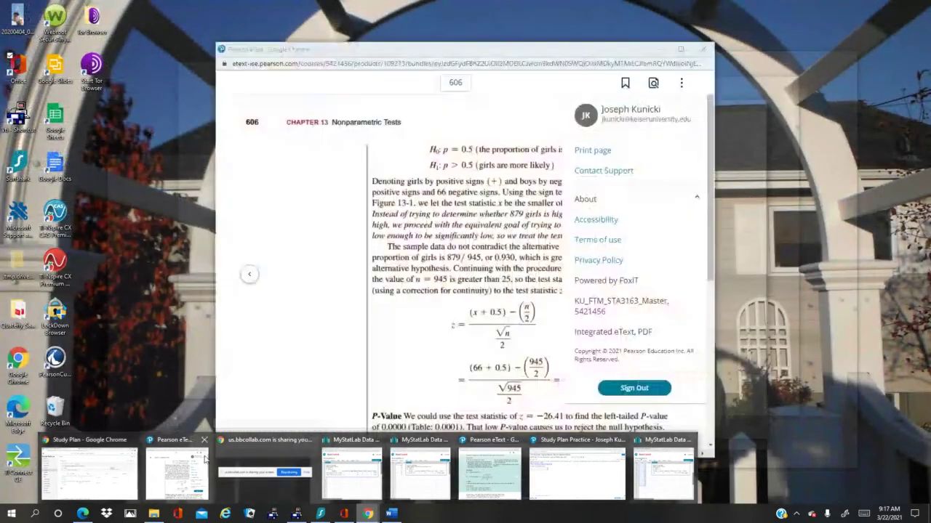
left_click(88, 472)
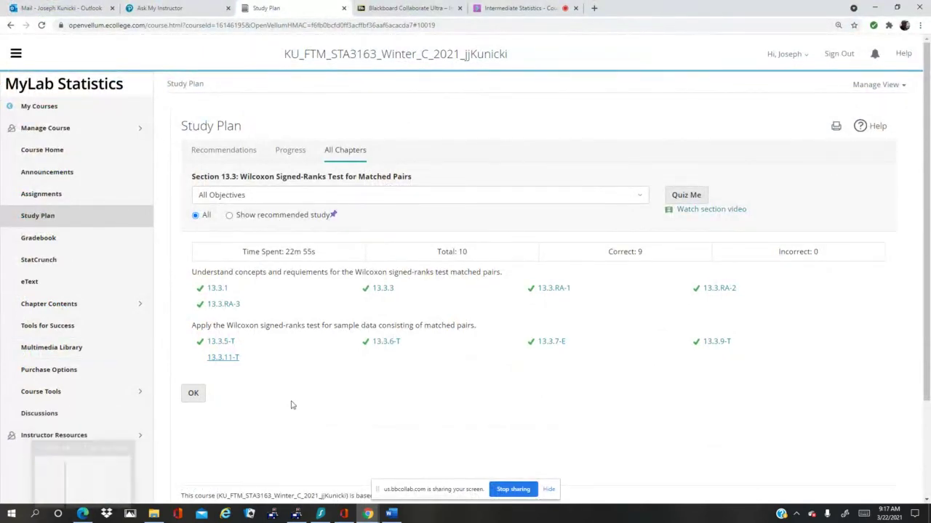
Step: Search 'statdisk' in a new Chrome tab and open the Statdisk Online website
left_click(594, 8)
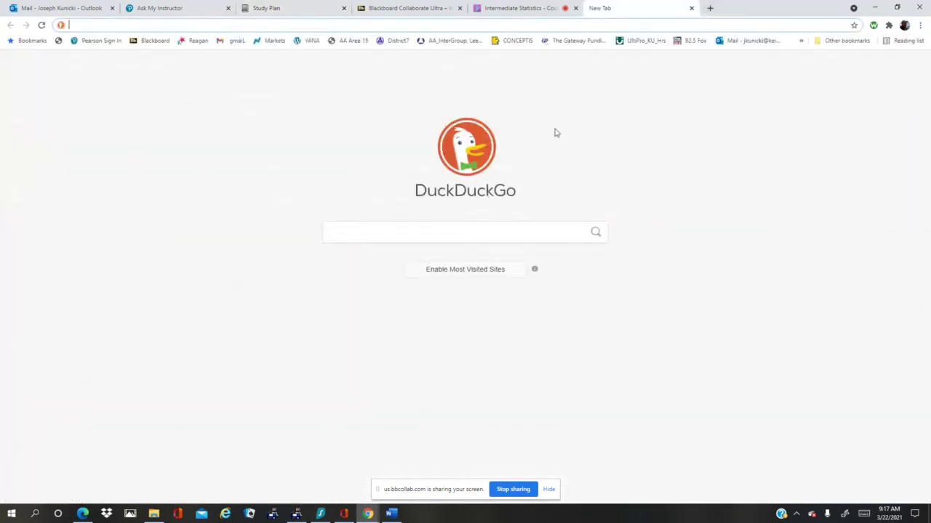
type("statd")
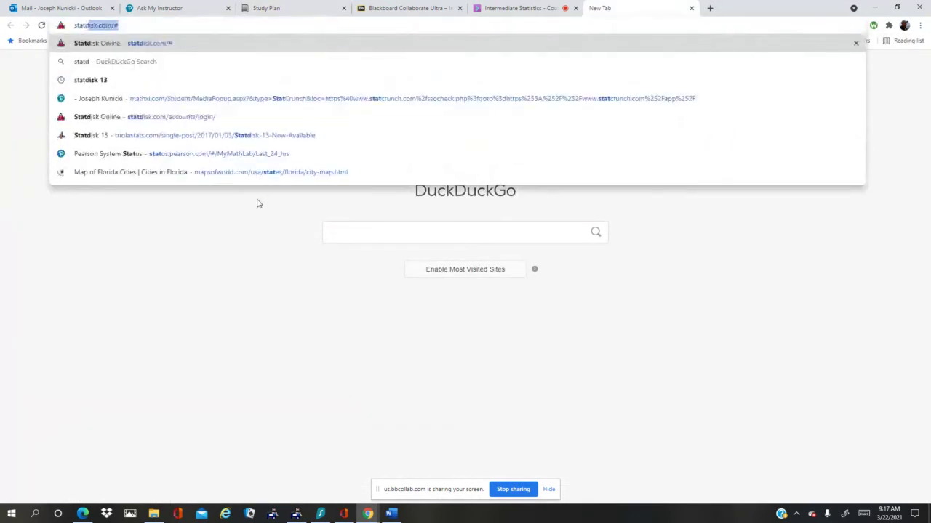
type("isk")
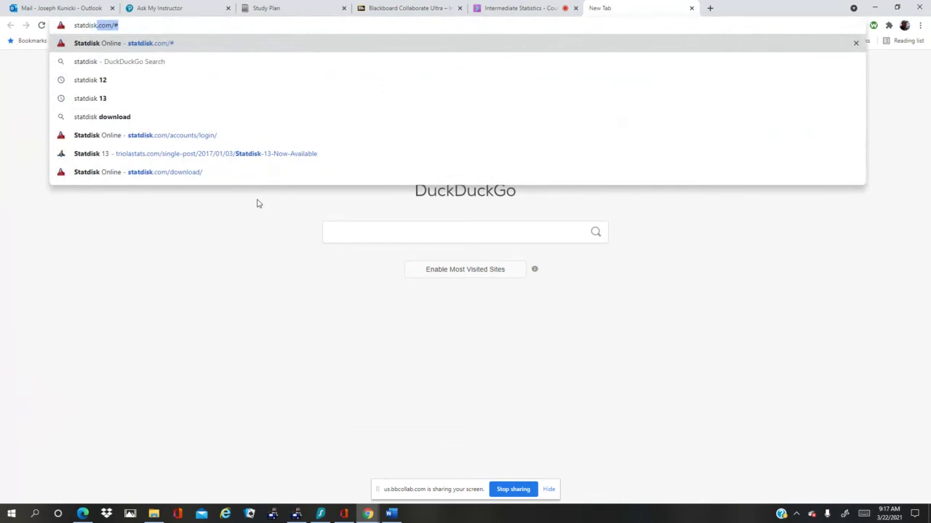
left_click(114, 101)
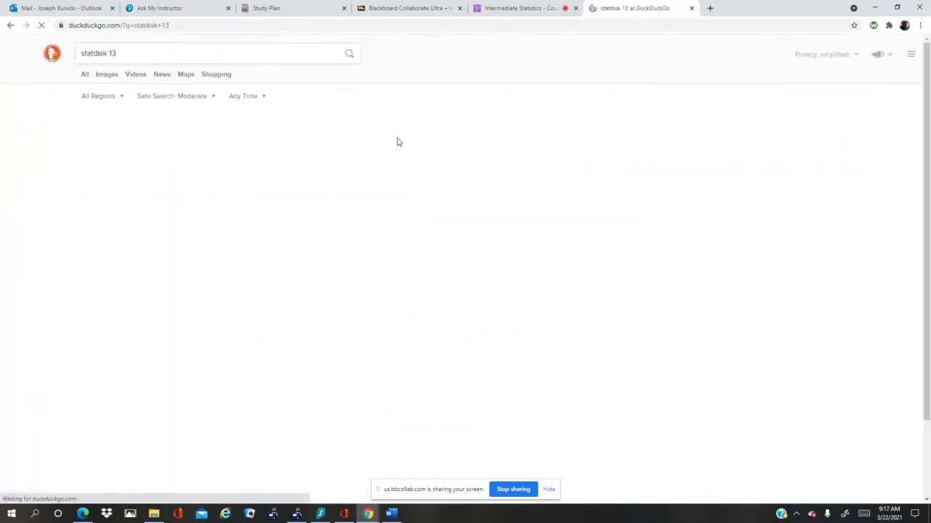
left_click(135, 122)
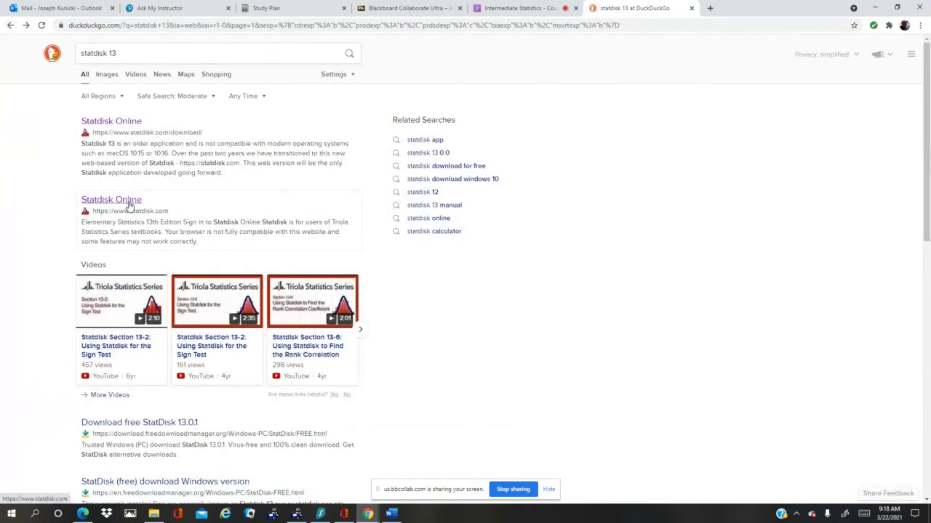
left_click(129, 206)
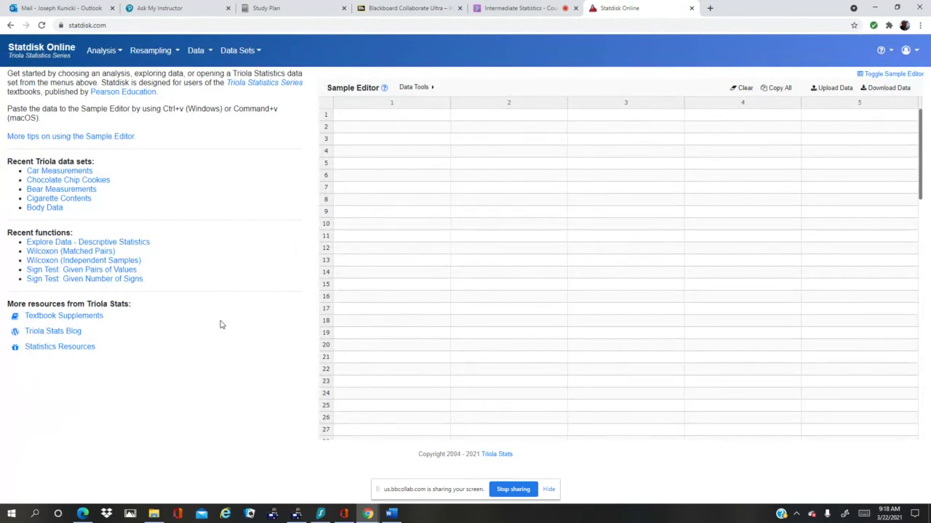
Step: Paste the 36 soda-can amounts into column 1 of the Sample Editor
left_click(393, 113)
key("ctrl+v")
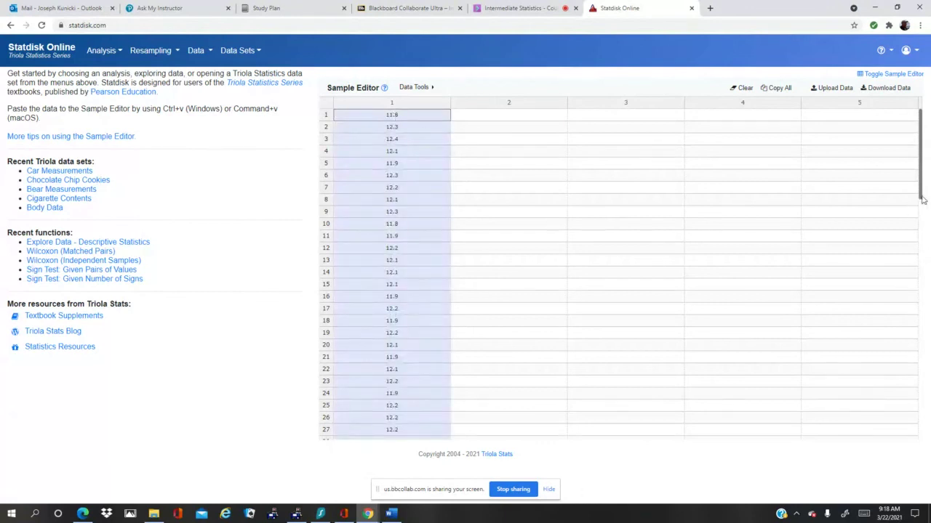
left_click_drag(922, 199, 708, 207)
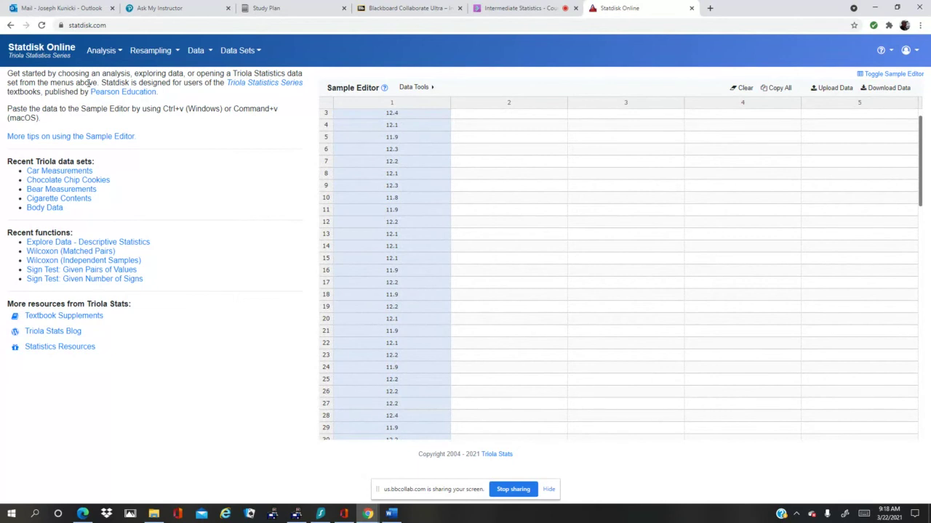
left_click(101, 52)
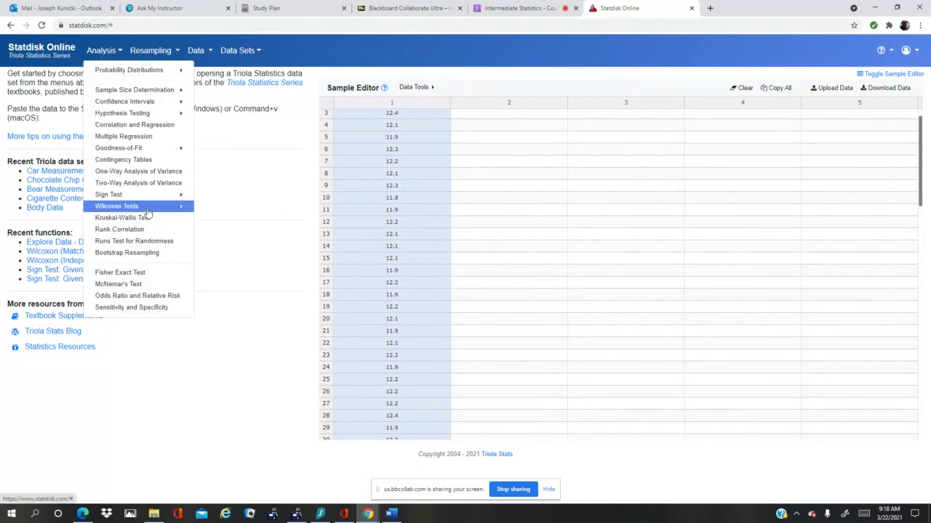
left_click(174, 212)
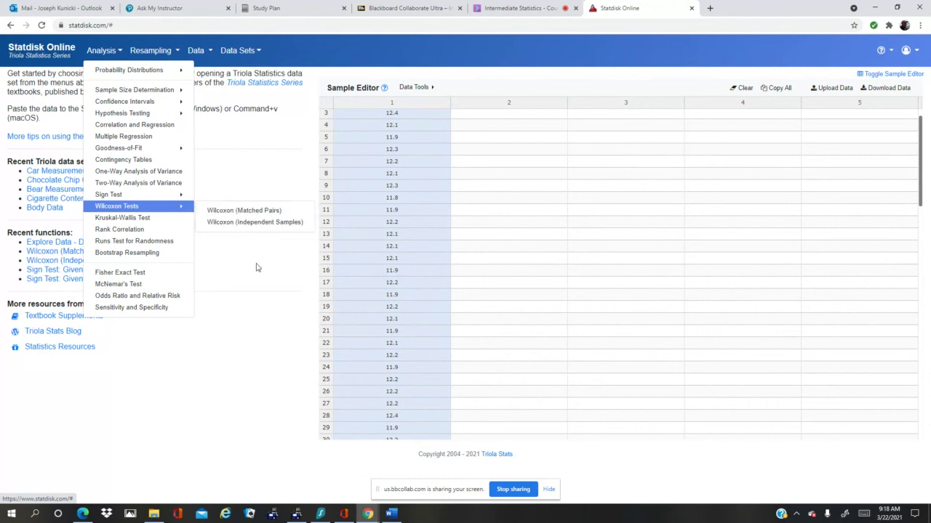
Step: Enter 12 in rows 3 through 8 of column 2, fixing a mistyped entry
left_click(514, 114)
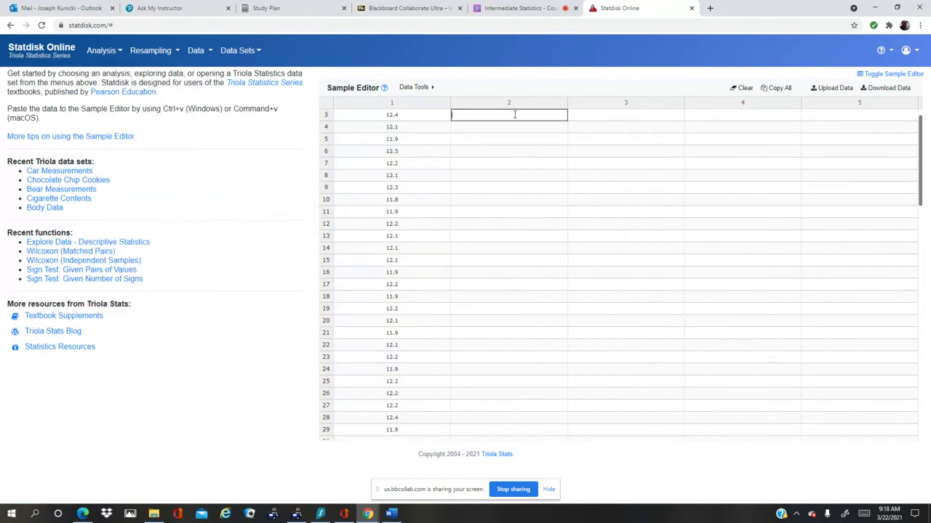
type("1`2")
key("Return")
left_click(514, 115)
key("BackSpace")
type("12")
key("Return")
type("12")
key("Return")
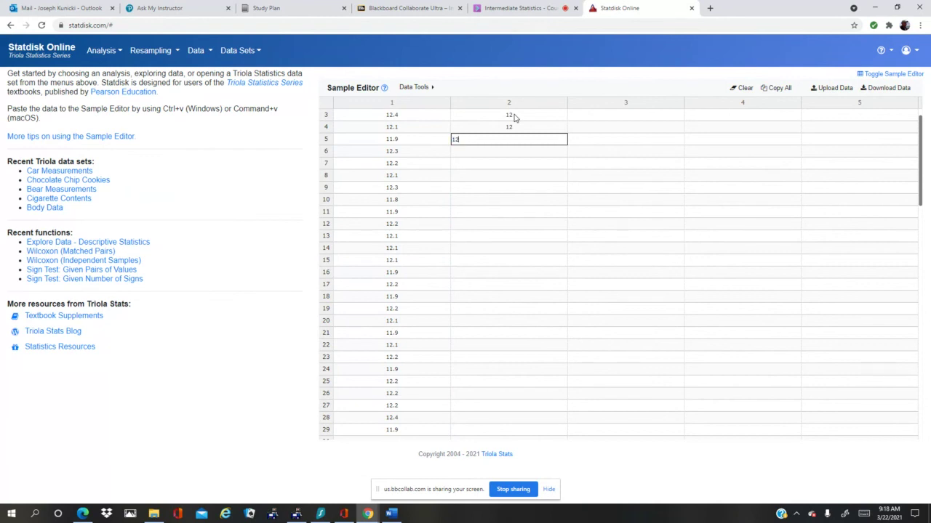
type("12")
key("Return")
type("12")
key("Return")
type("12")
key("Return")
type("12")
key("Return")
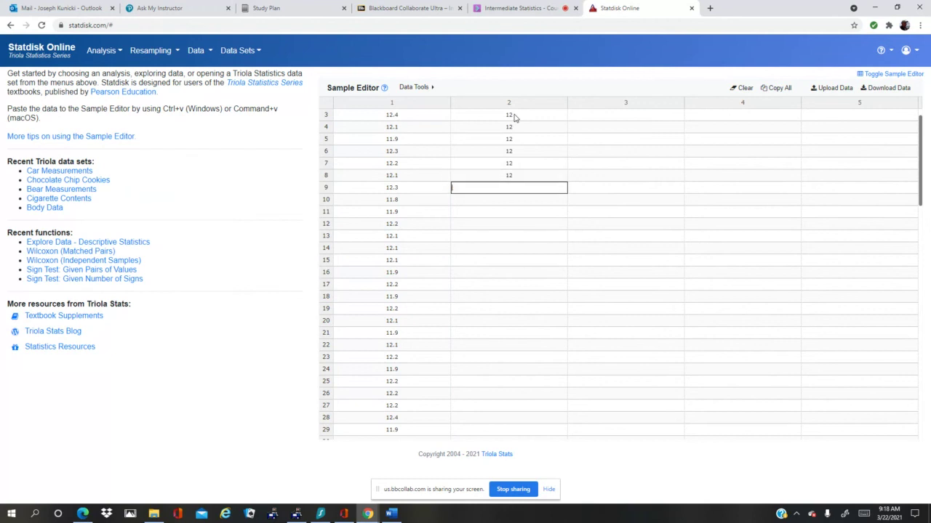
Step: Fill in 12 for rows 1 and 9 of column 2
left_click(919, 158)
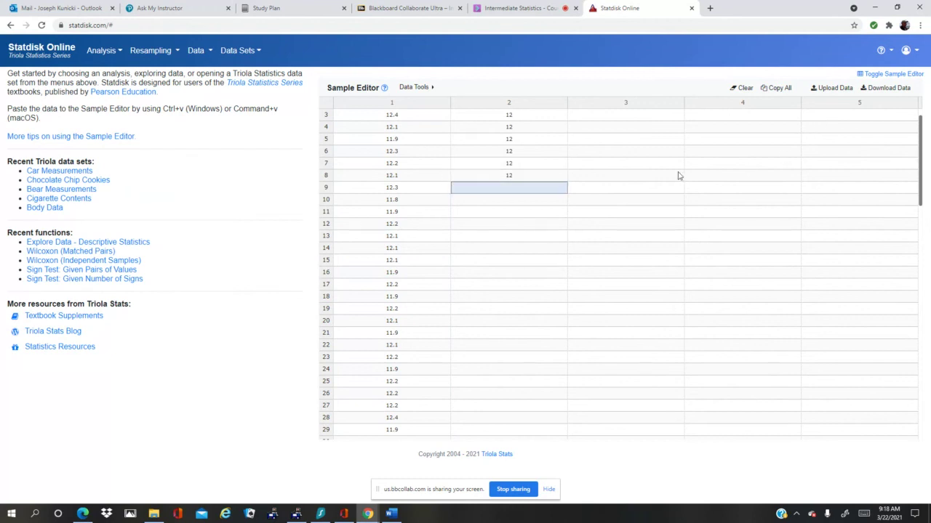
left_click(722, 167)
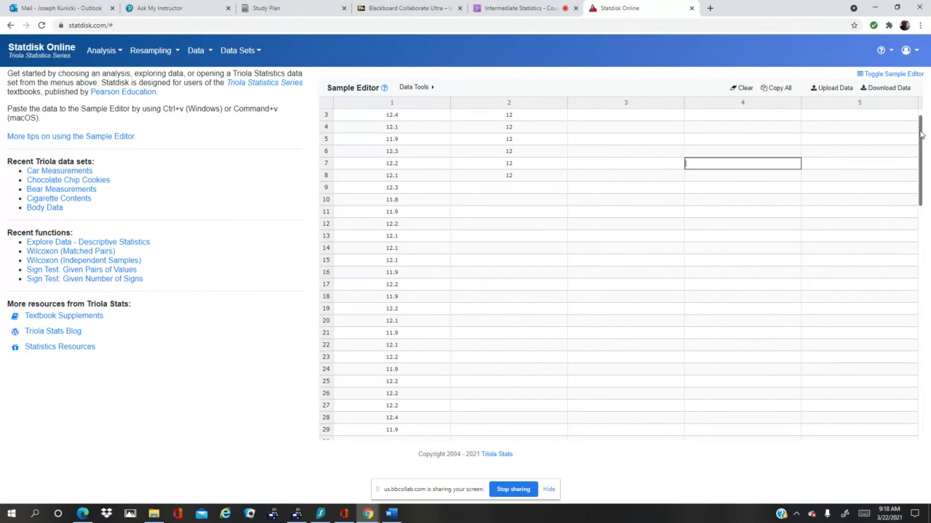
left_click_drag(921, 130, 926, 115)
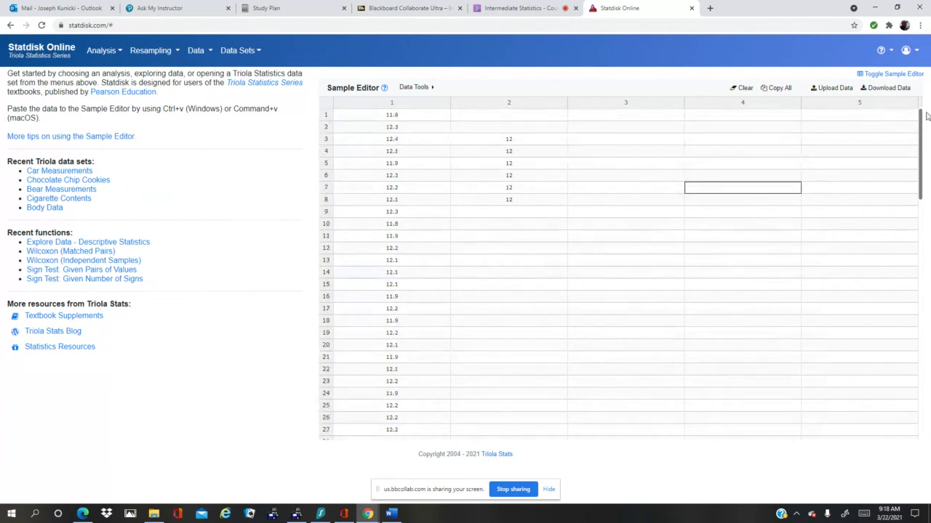
double_click(513, 141)
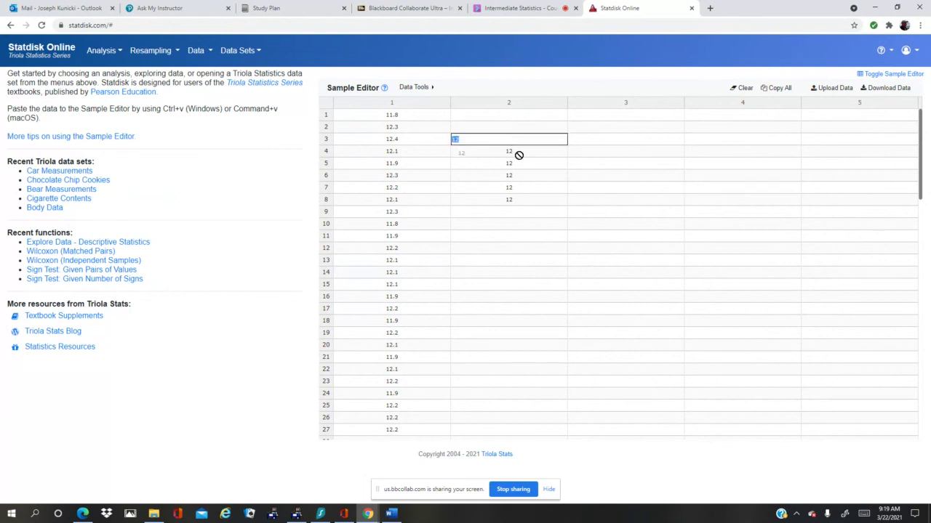
key("Up")
key("Up")
type("12")
left_click(512, 132)
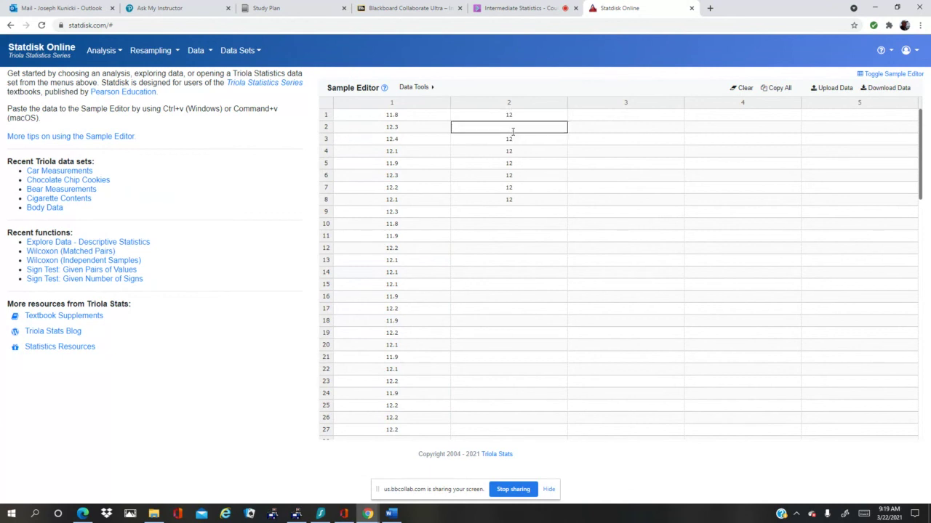
left_click(518, 212)
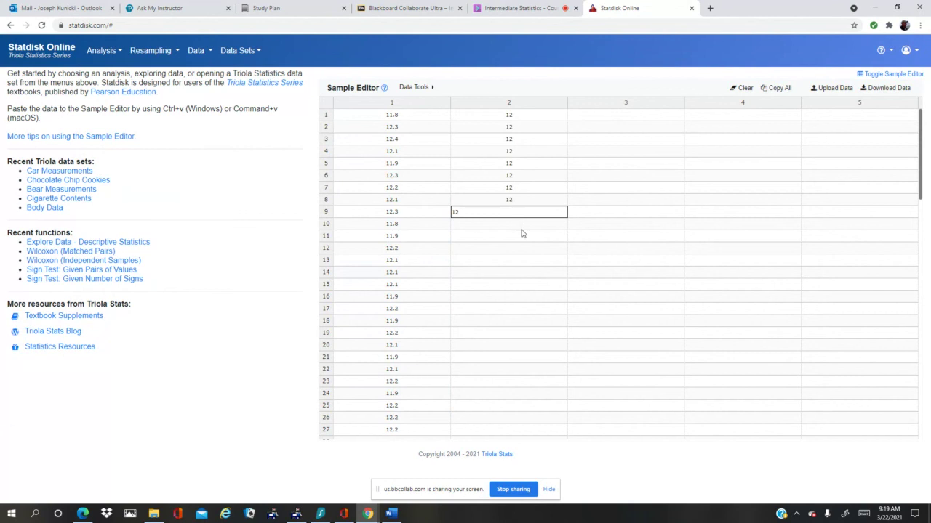
key("Return")
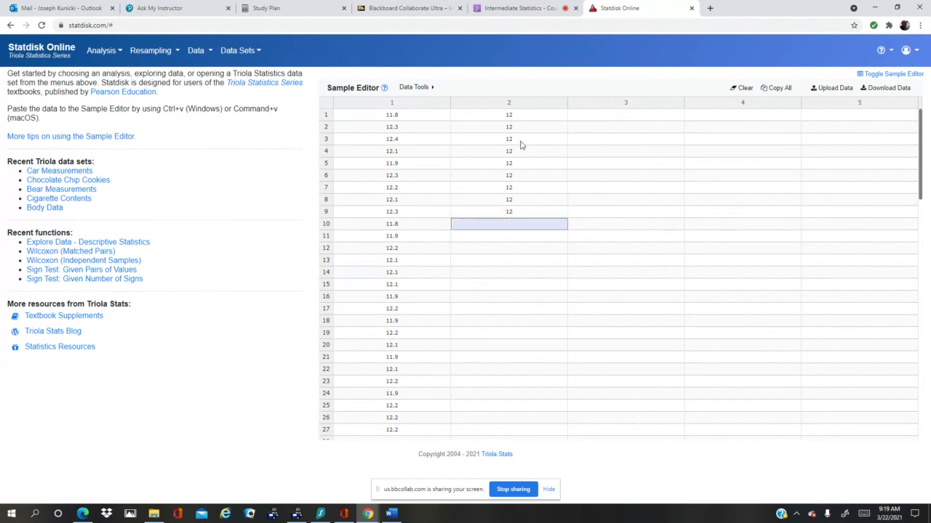
Step: Copy the nine 12s into rows 10–18, 19–27 and 28–36 of column 2
left_click_drag(530, 215, 528, 119)
key("ctrl+c")
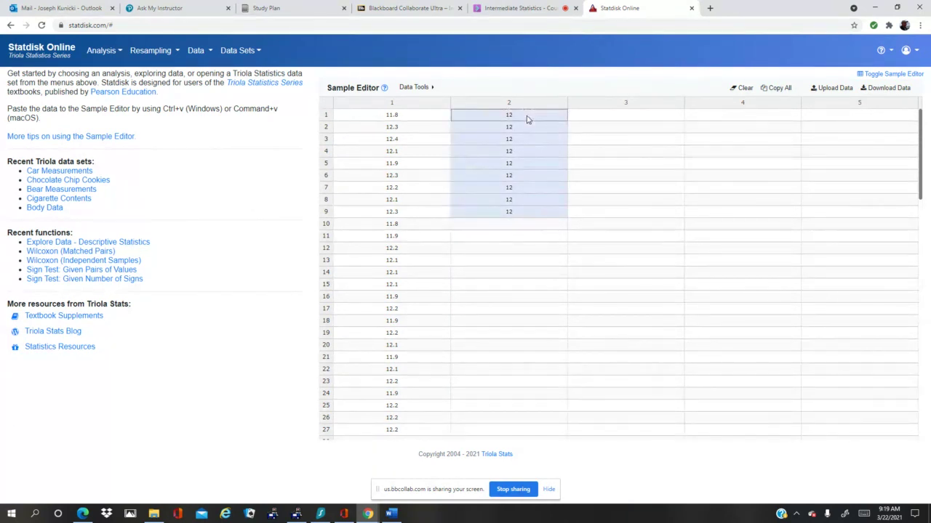
left_click(517, 225)
key("ctrl+v")
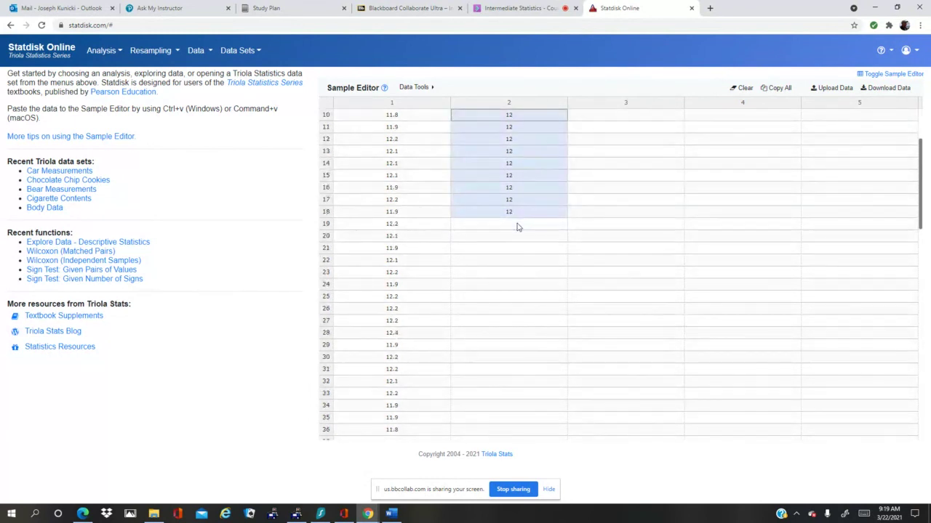
left_click(517, 227)
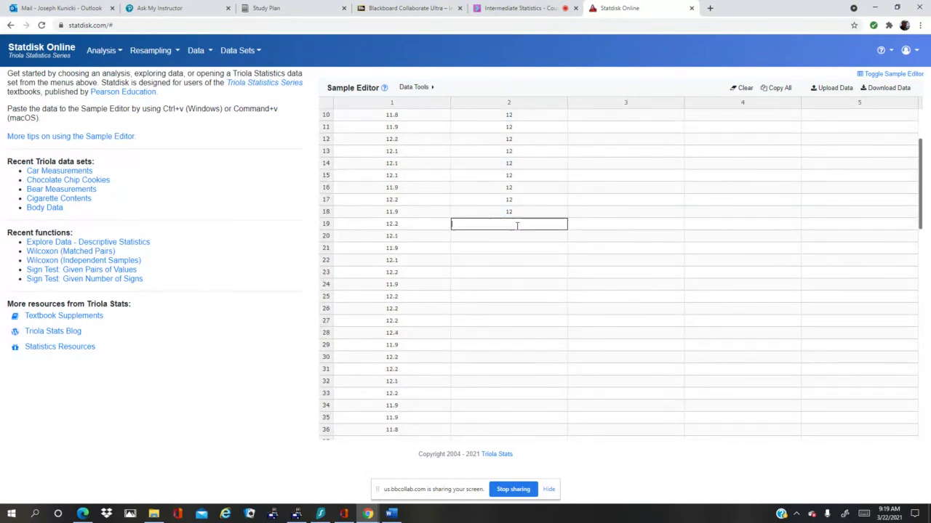
key("ctrl+v")
left_click(517, 234)
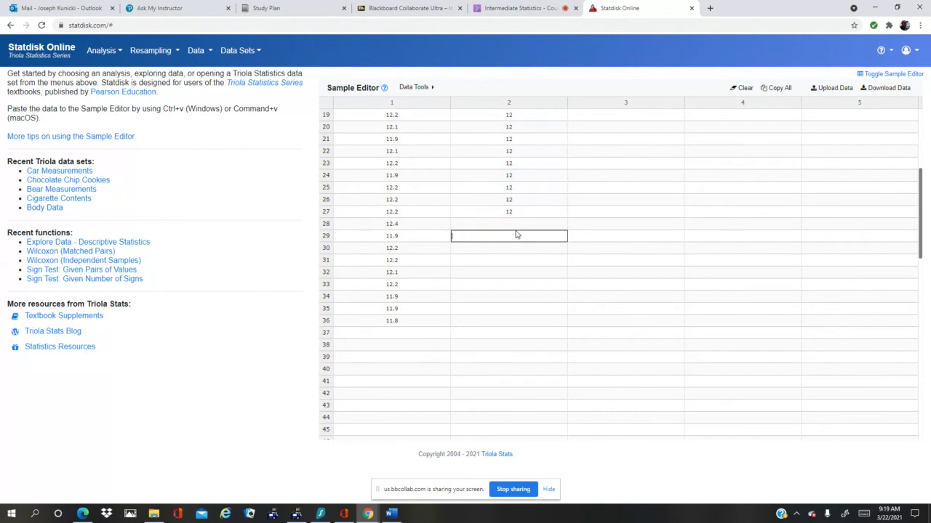
key("Up")
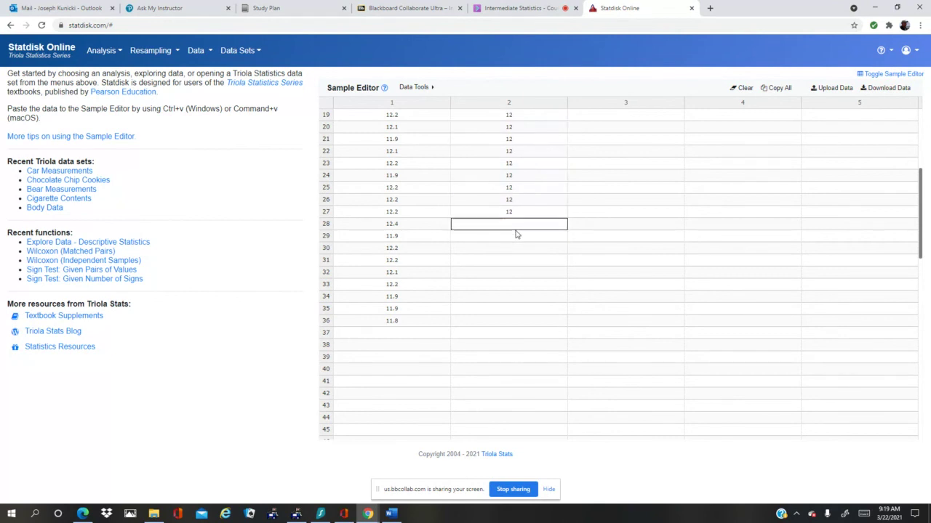
key("ctrl+v")
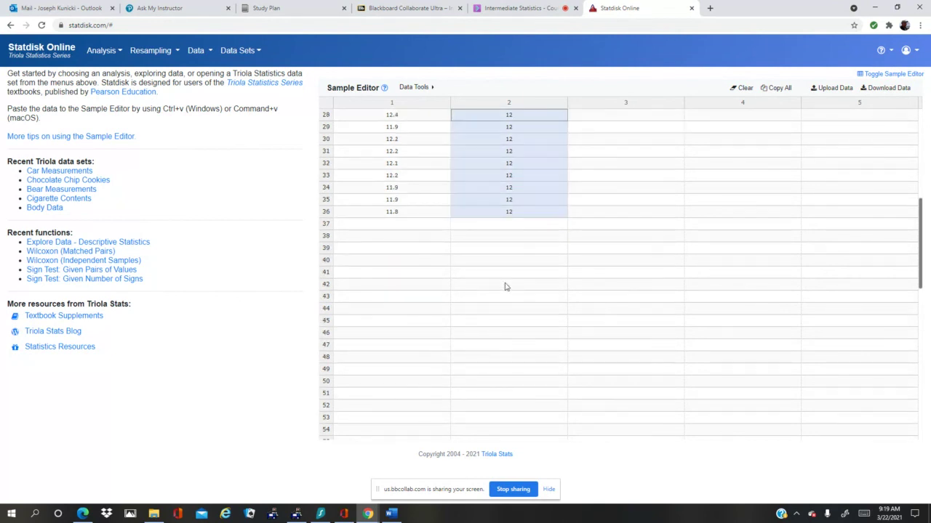
left_click_drag(922, 263, 919, 149)
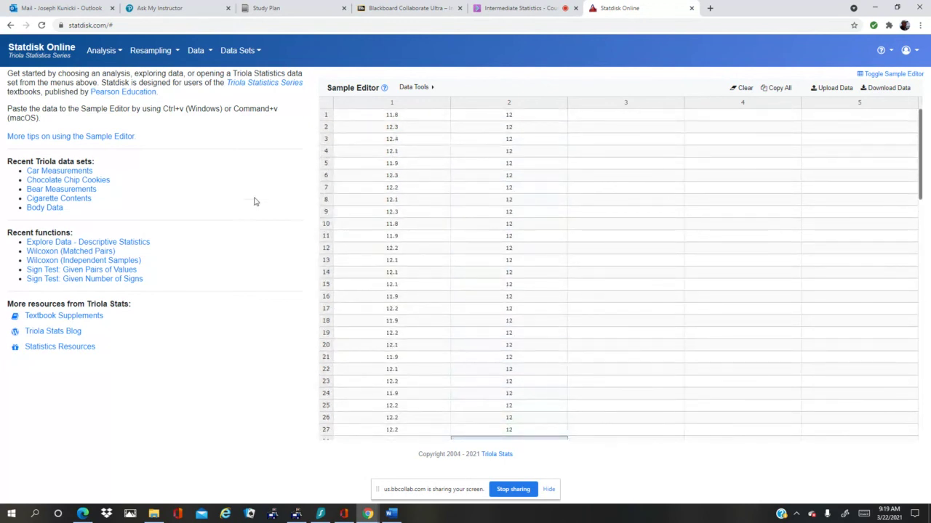
Step: Run Wilcoxon (Matched Pairs) on columns 1 and 2, giving T = 154.5, z = -2.80434
left_click(100, 52)
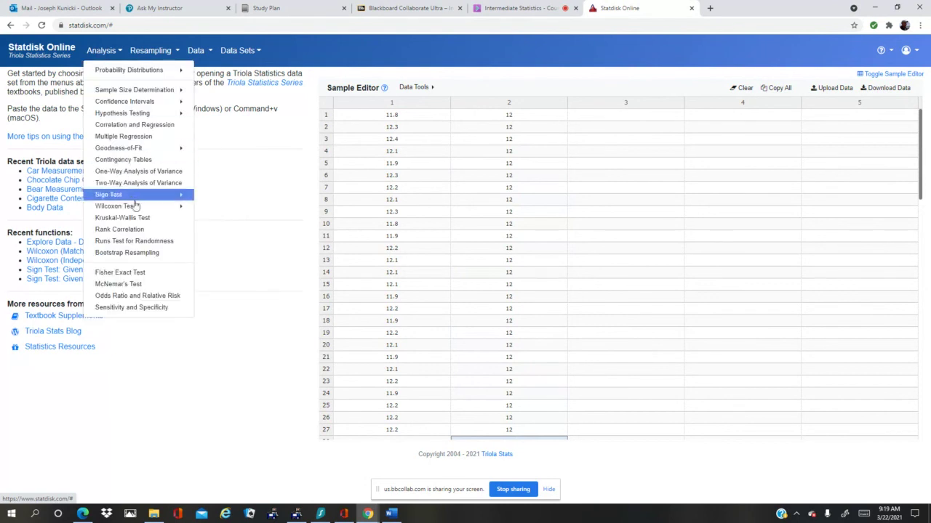
mouse_move(145, 206)
left_click(249, 211)
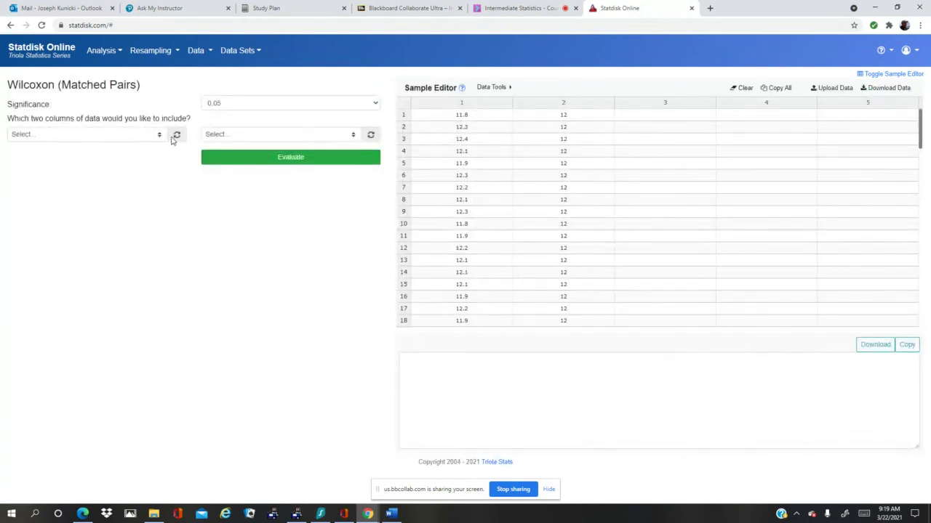
left_click(160, 136)
left_click(129, 167)
left_click(350, 139)
left_click(303, 181)
left_click(325, 157)
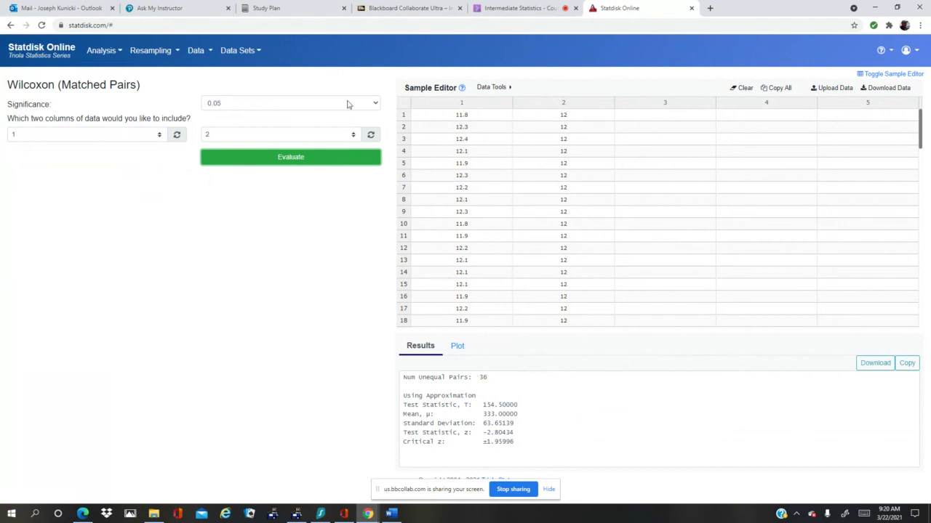
left_click(511, 9)
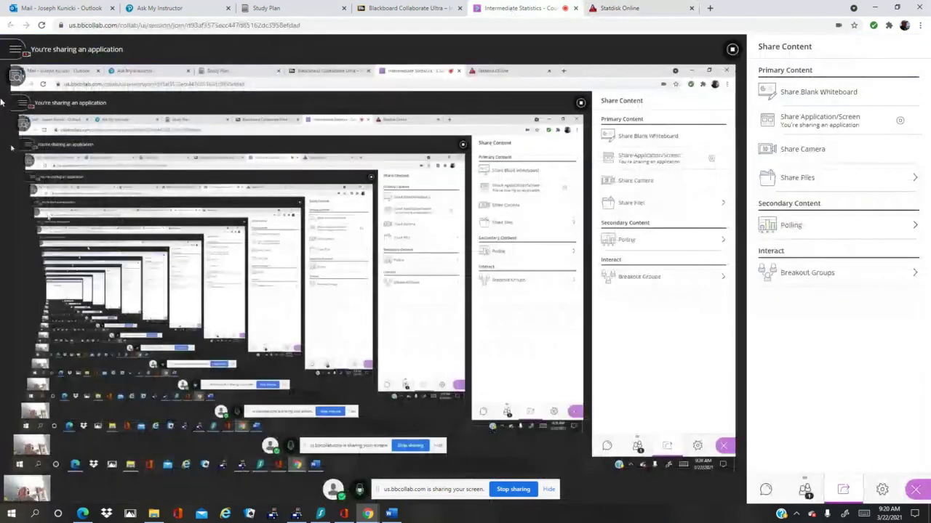
left_click(16, 49)
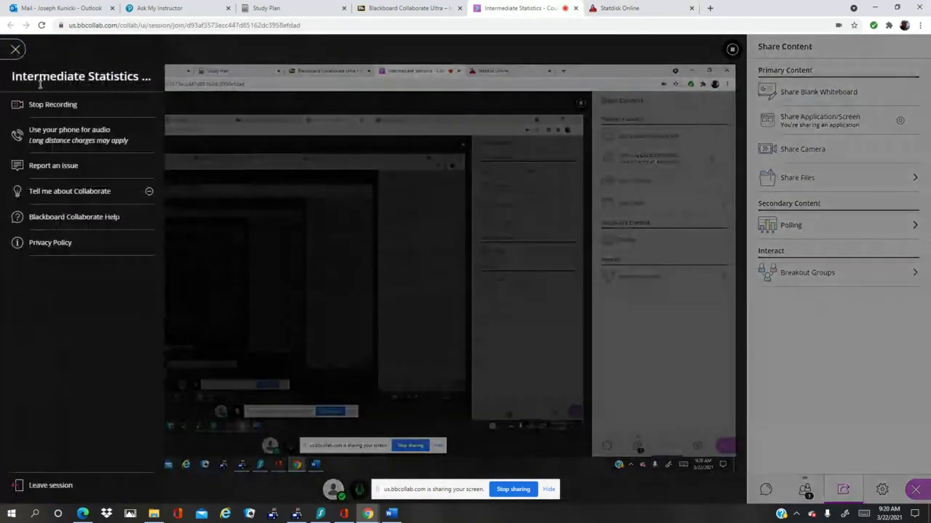